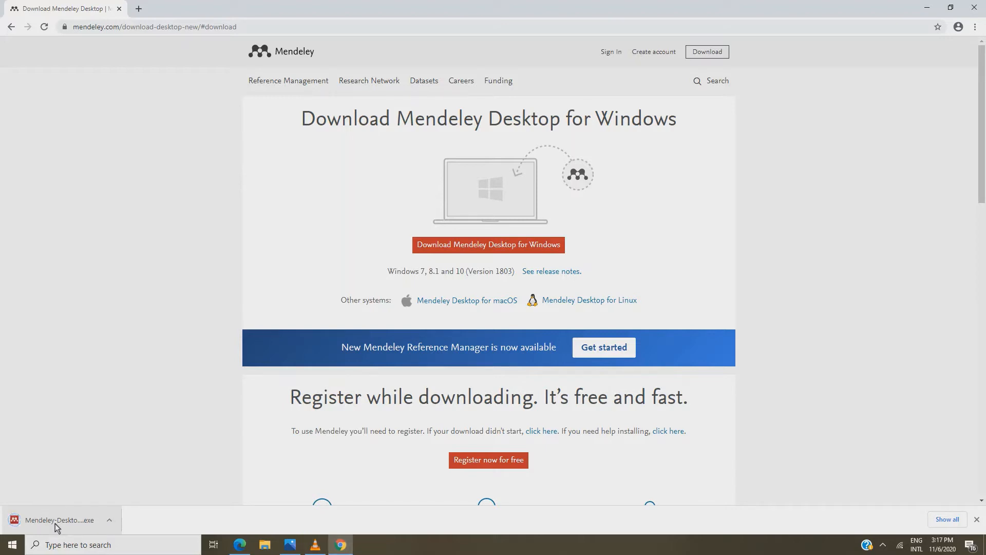
Install Mendeley Desktop with the default licence, install location and Start Menu folder, then launch it
left_click(54, 519)
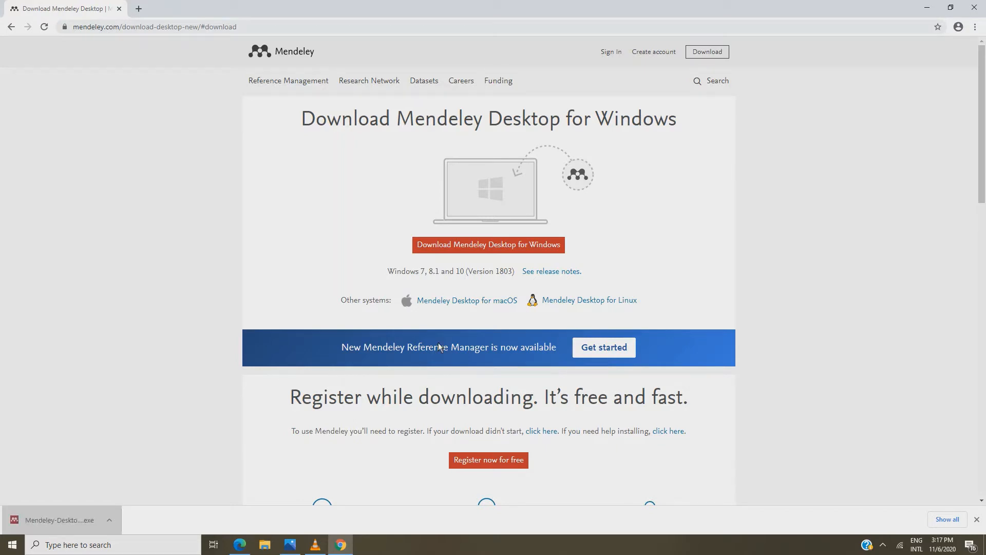
left_click(540, 354)
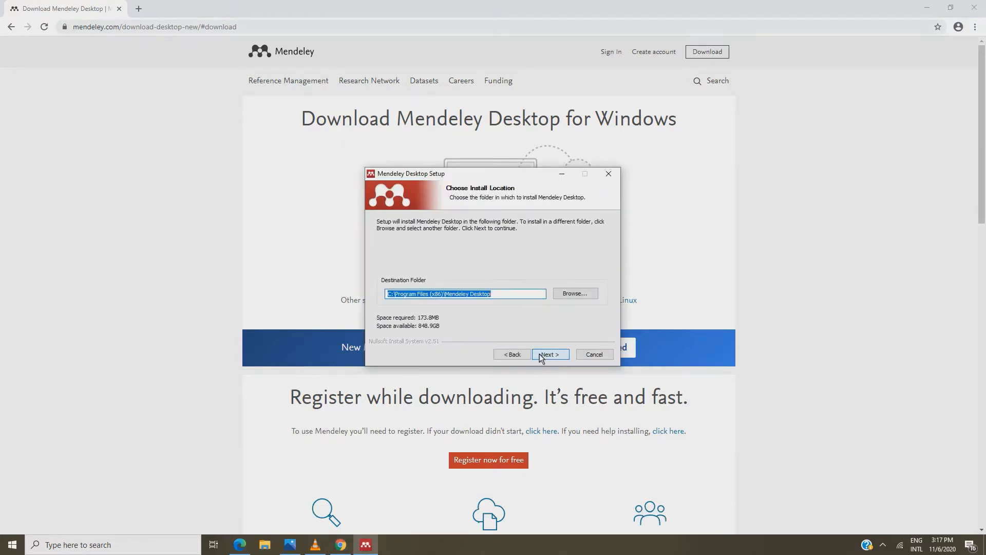
left_click(540, 355)
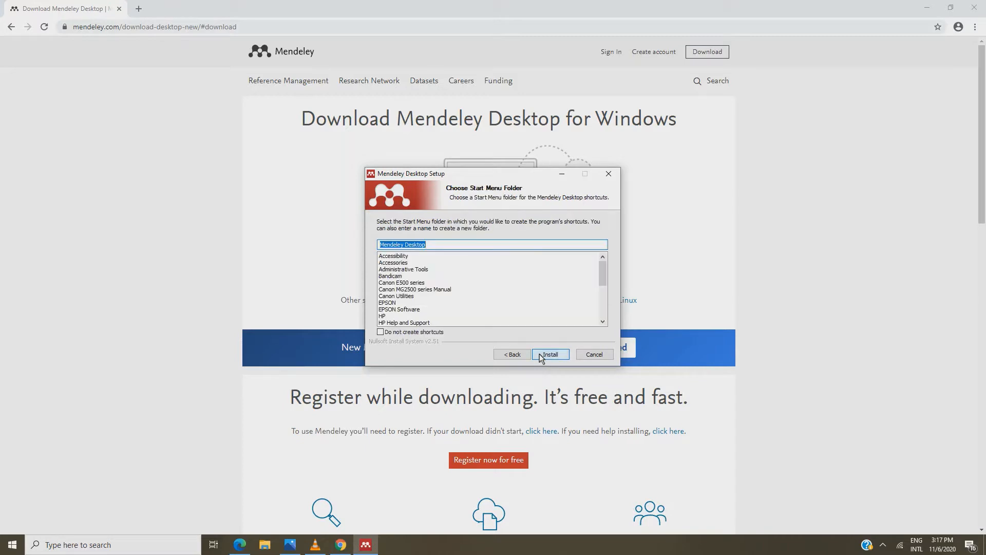
left_click(541, 355)
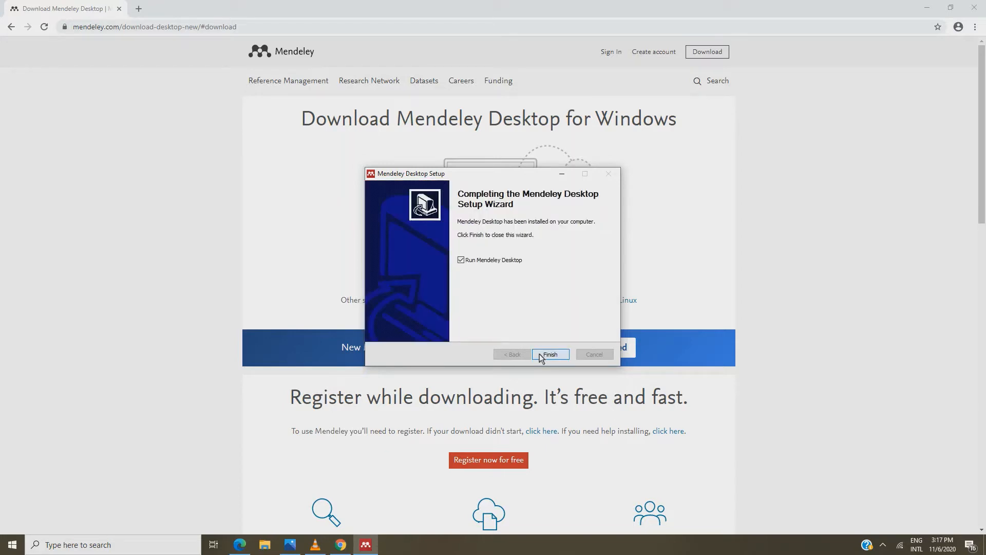
left_click(541, 354)
Enter the account e-mail and password in the Welcome dialog and sign in
scroll(539, 354, "up", 4)
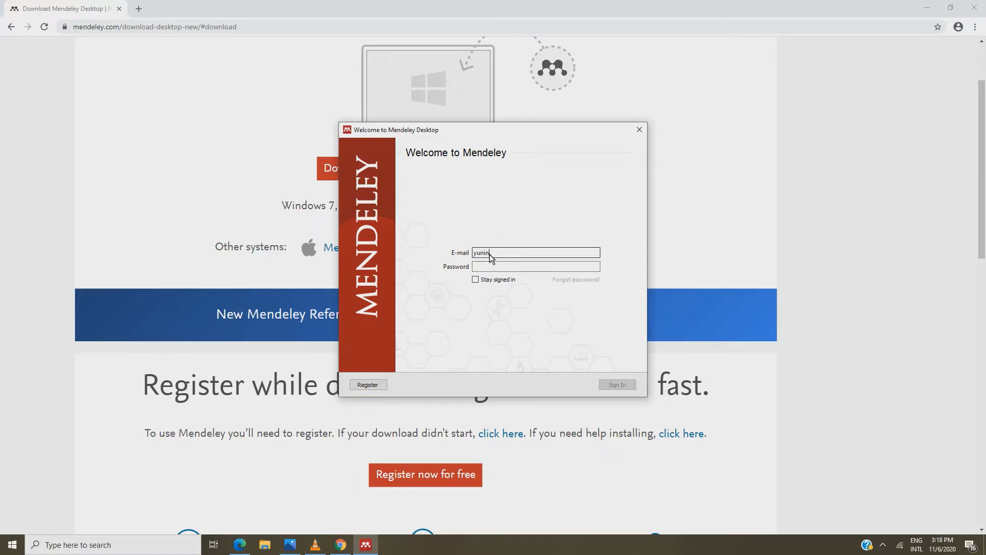
left_click(489, 266)
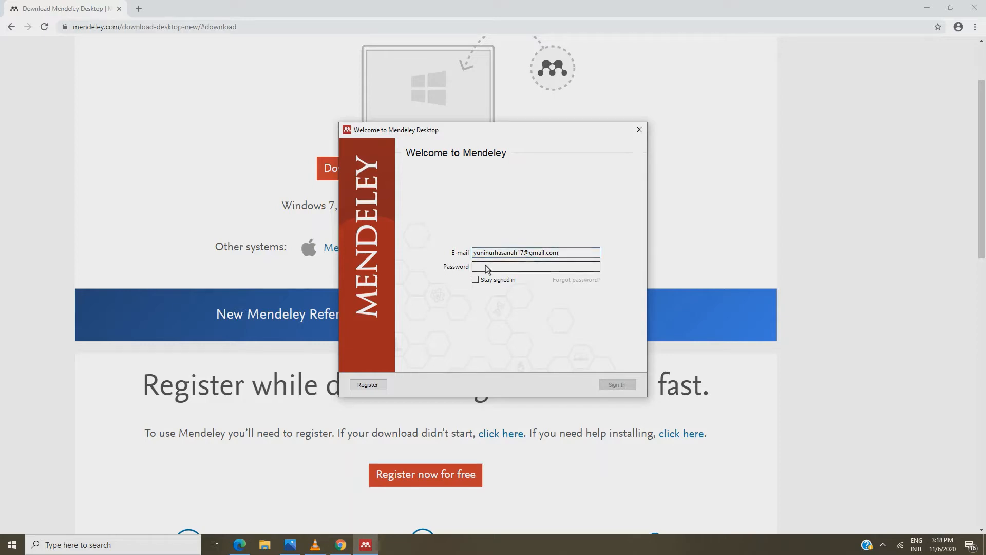
type("••")
left_click(624, 385)
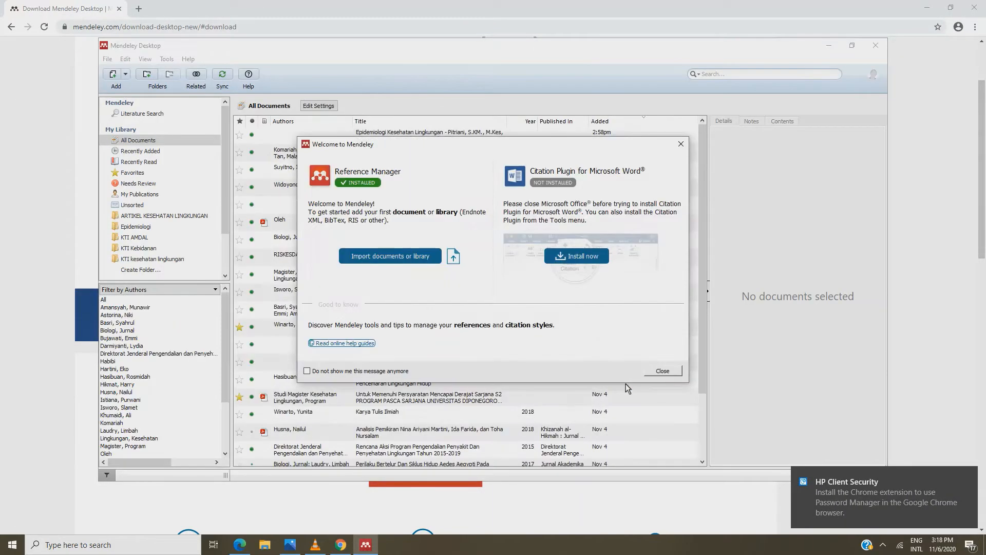
Install the Word Citation Plugin, then close the Welcome dialog and the introductory tour cards
left_click(584, 257)
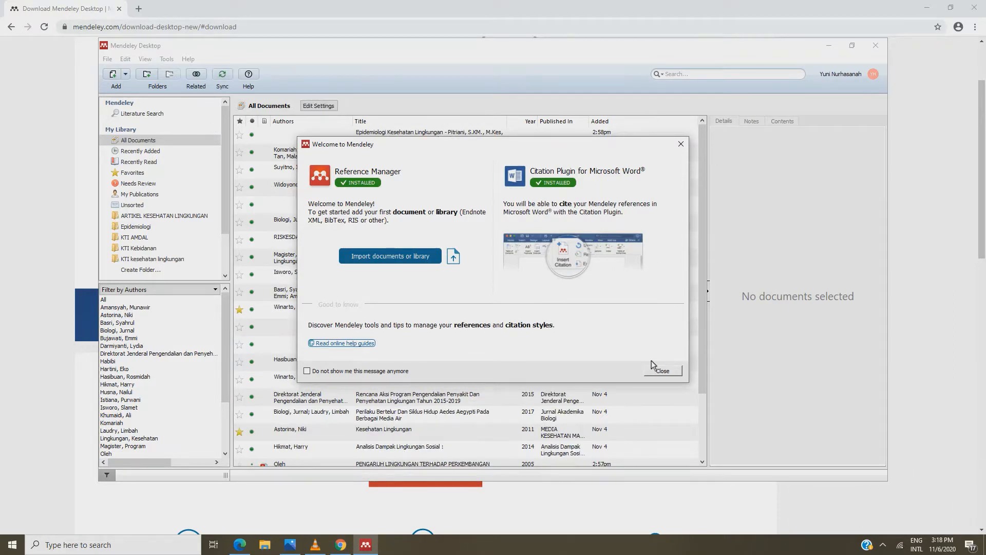
left_click(655, 371)
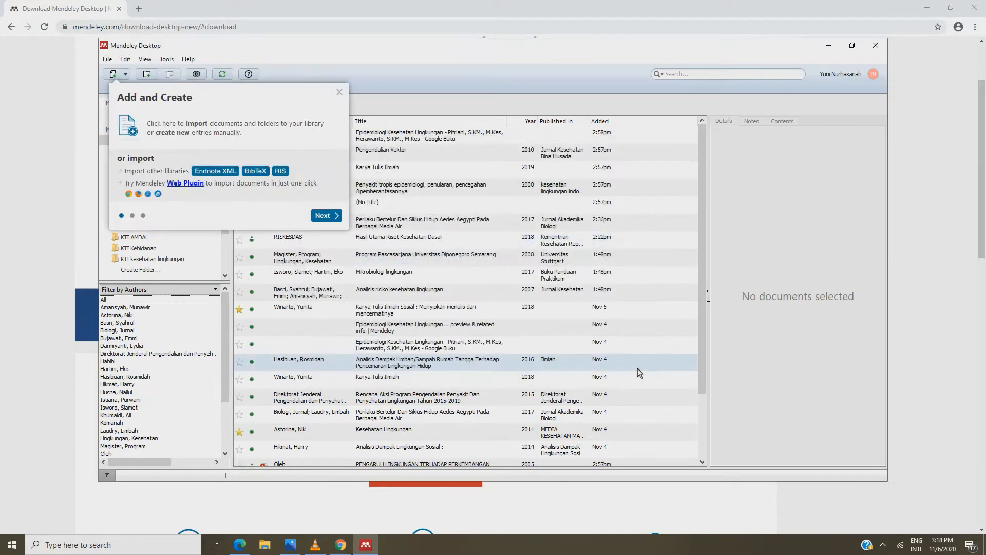
left_click(324, 213)
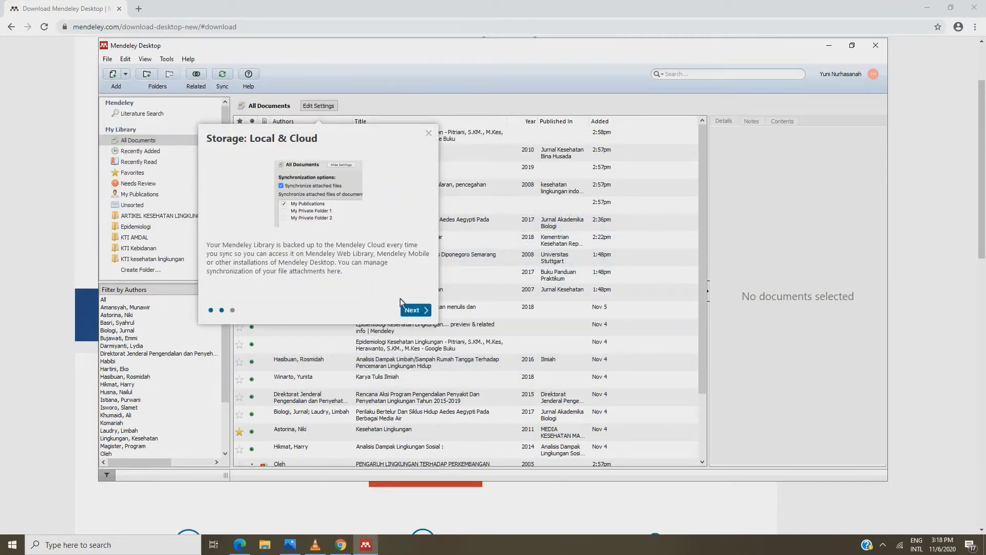
left_click(414, 310)
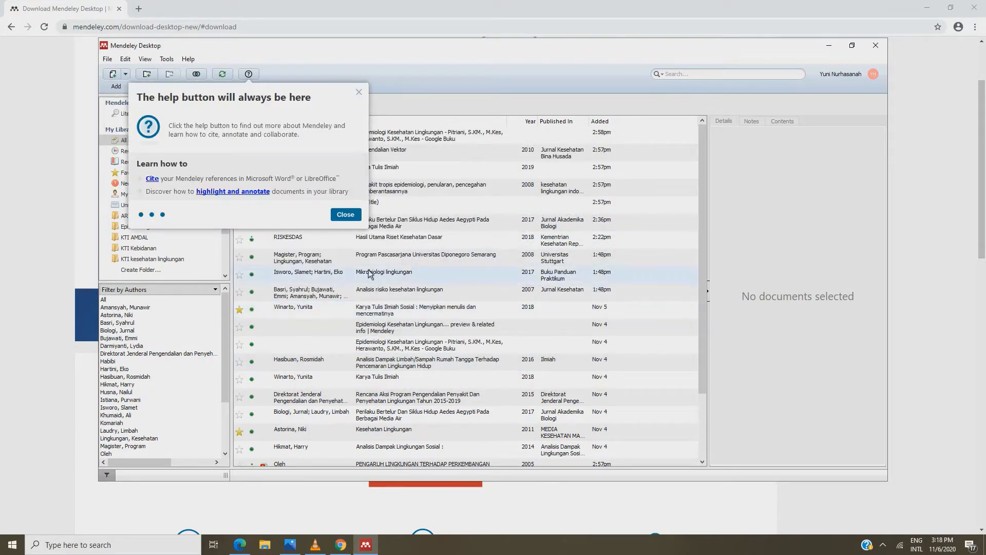
left_click(343, 215)
left_click(851, 50)
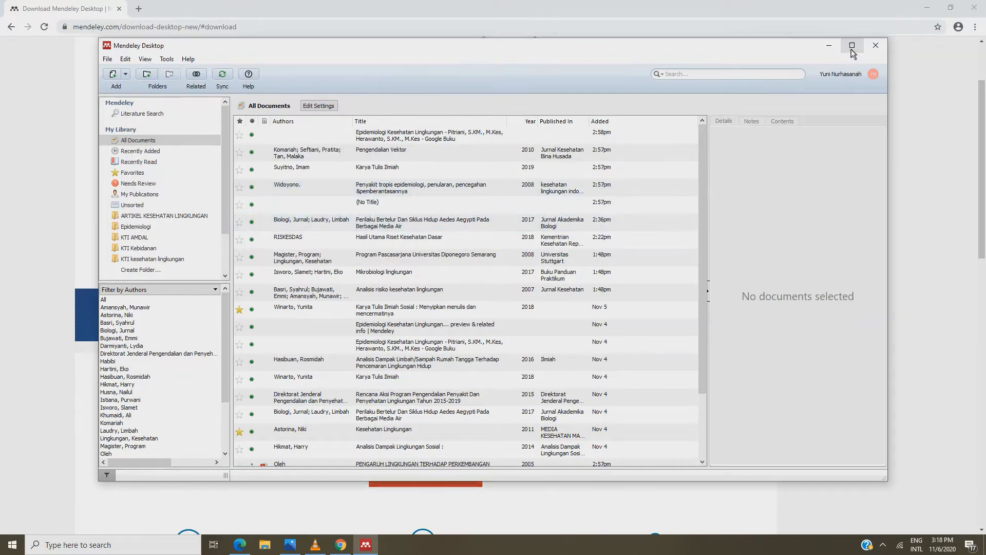
Open template KTI_contoh (1) (3) in Word and confirm Mendeley Cite-O-Matic appears under References
left_click(852, 47)
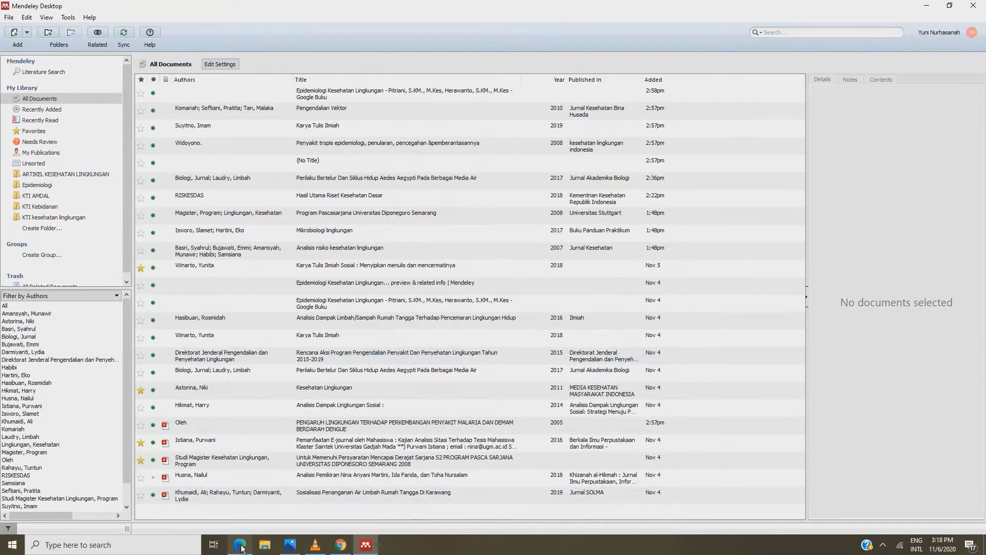
left_click(265, 546)
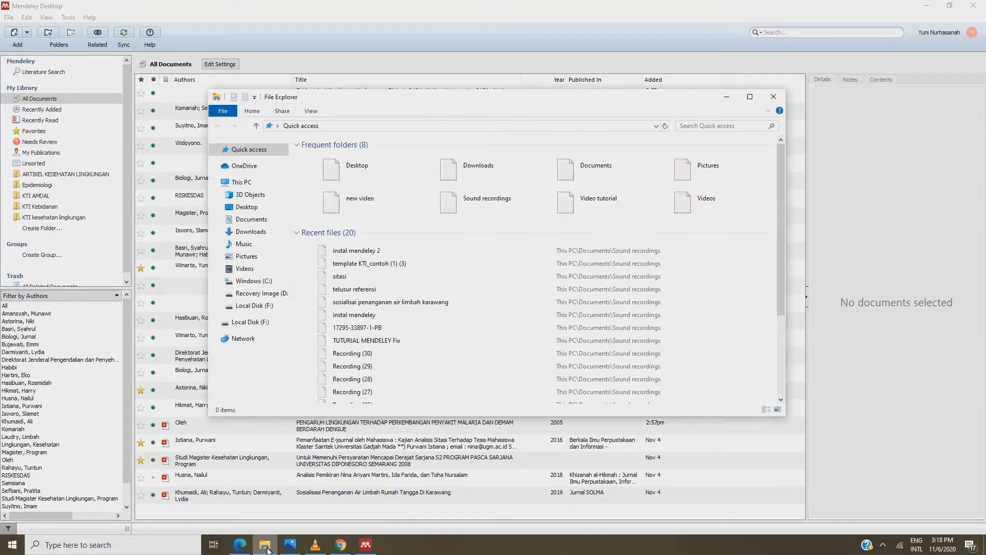
double_click(380, 266)
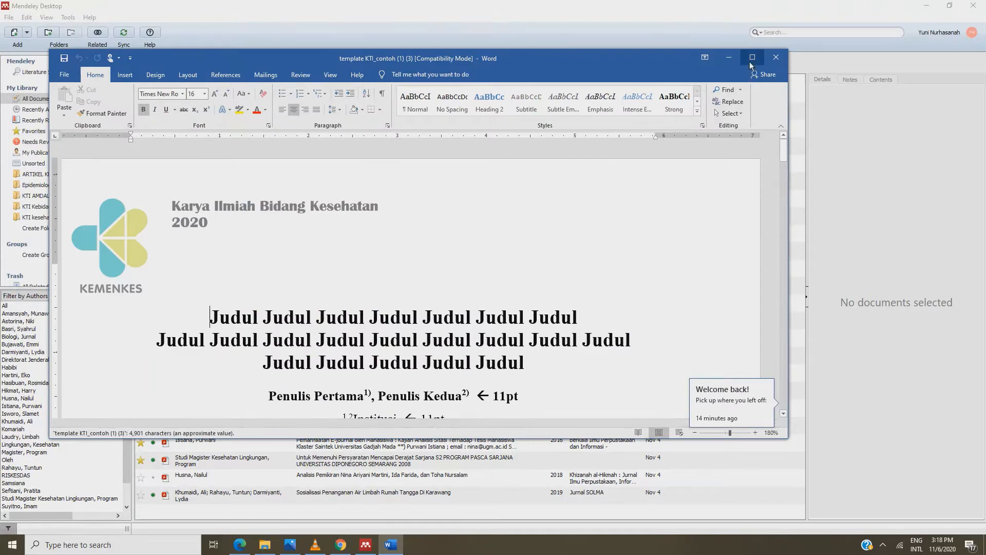
left_click(750, 61)
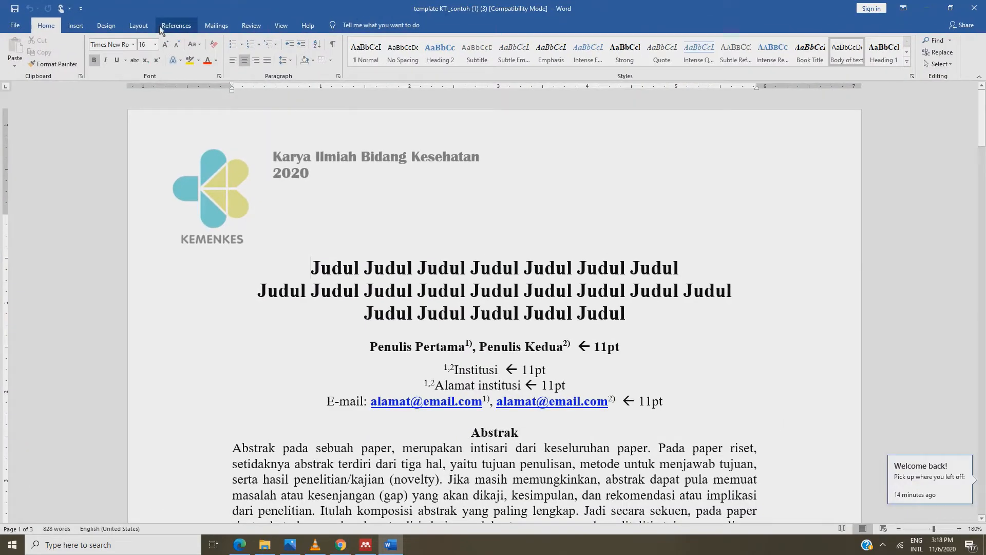
left_click(161, 28)
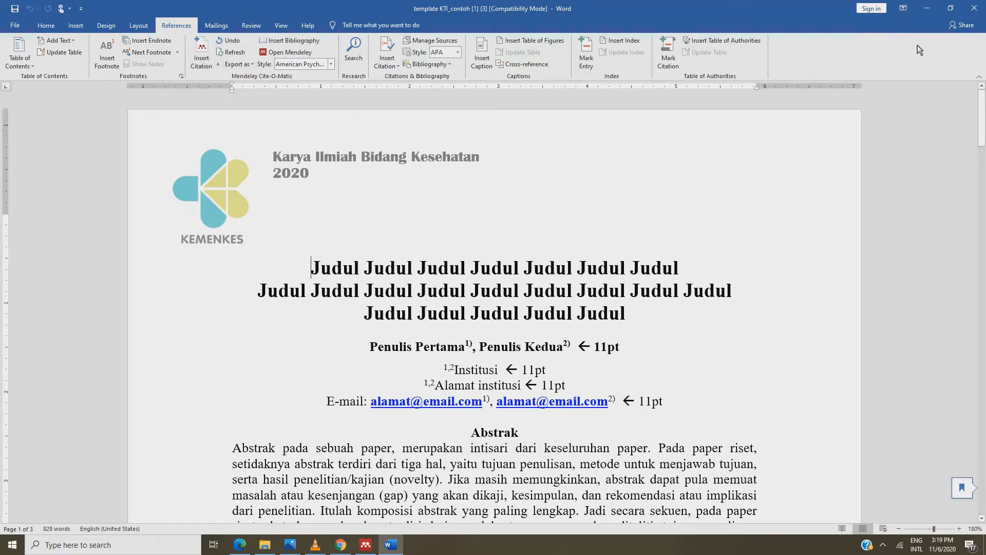
left_click(924, 10)
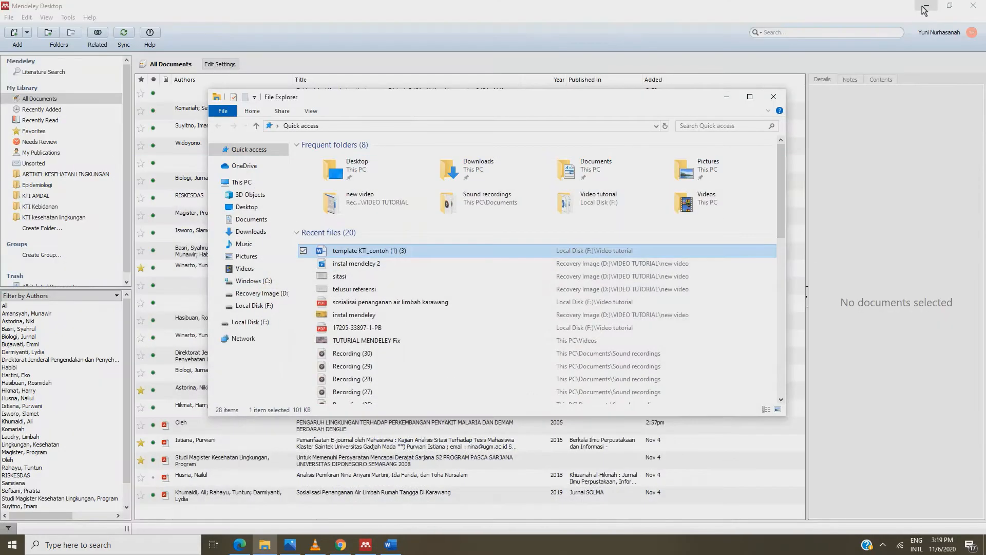
Minimize File Explorer and browse Mendeley's File and Edit menus toward Tools
left_click(728, 100)
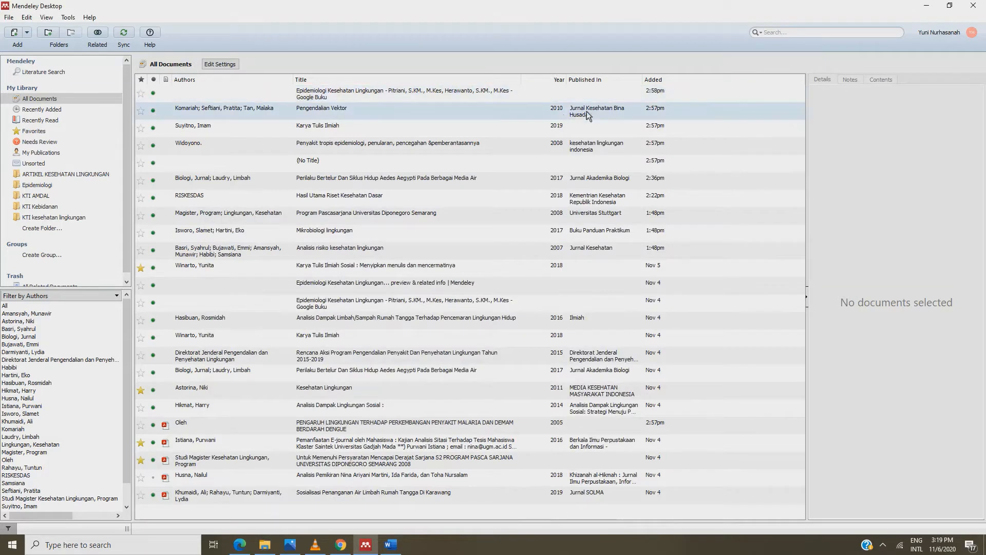
left_click(11, 19)
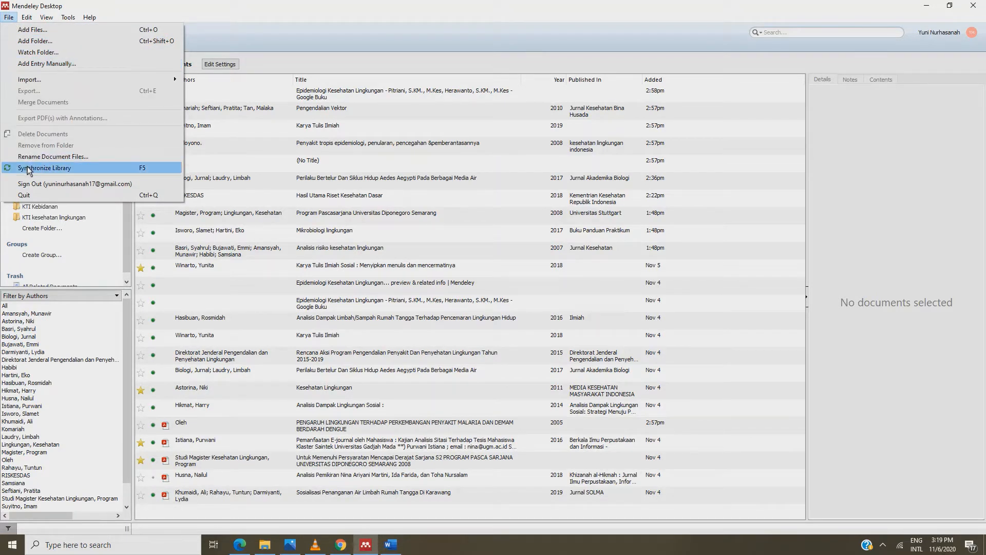
mouse_move(33, 19)
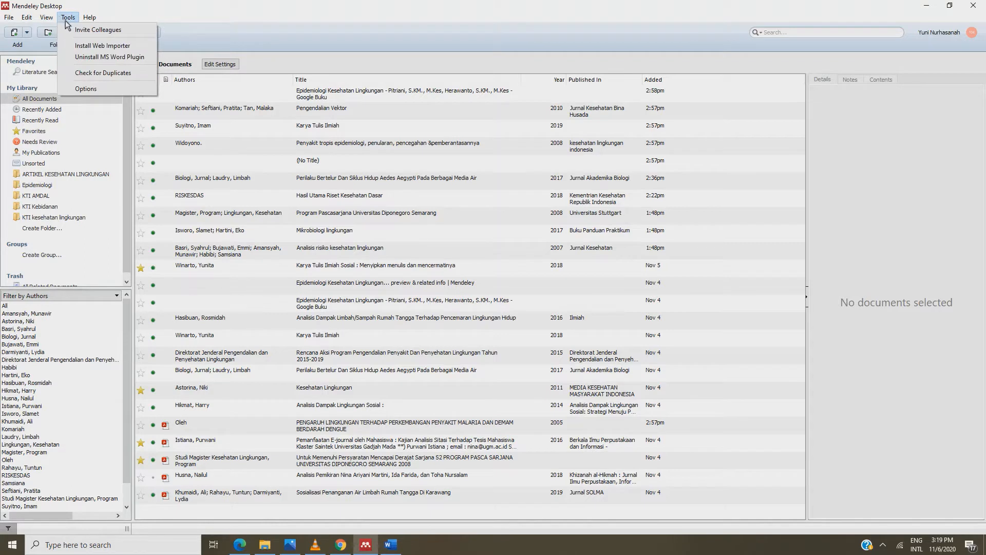
Add the Mendeley Web Importer extension to Edge via Tools > Install Web Importer
left_click(90, 47)
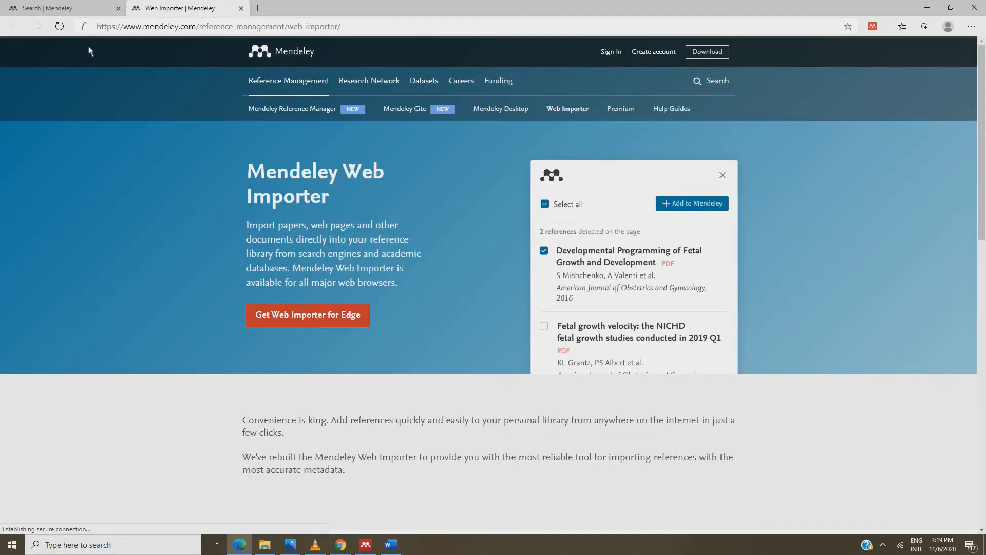
left_click(304, 317)
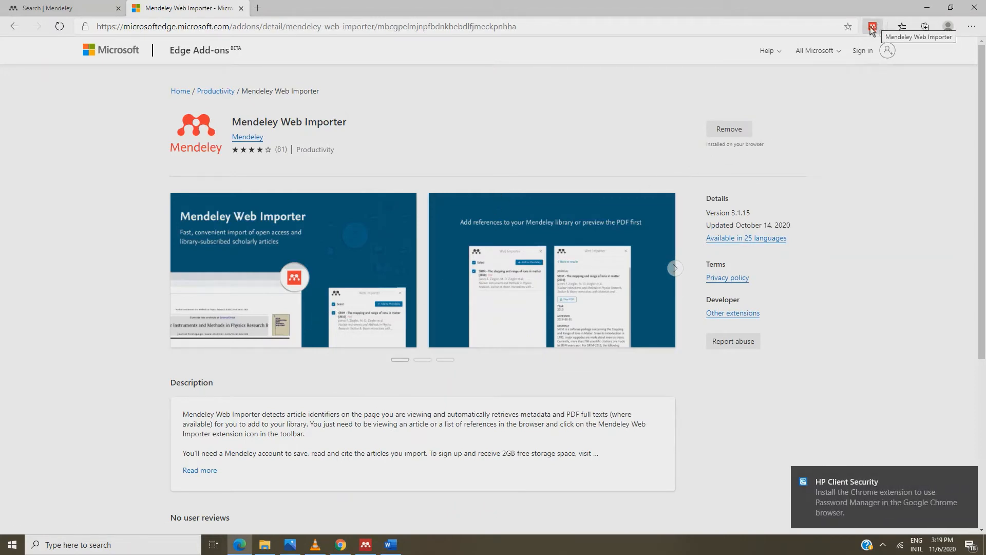
left_click(924, 10)
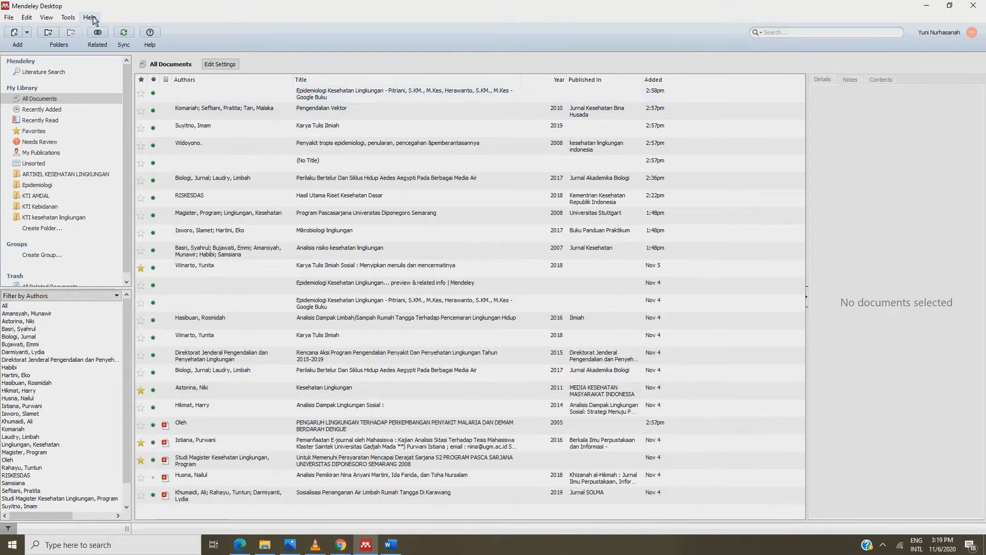
left_click(27, 33)
Import the sosialisai penanganan air limbah karawang PDF through Add Files
left_click(28, 35)
left_click(26, 33)
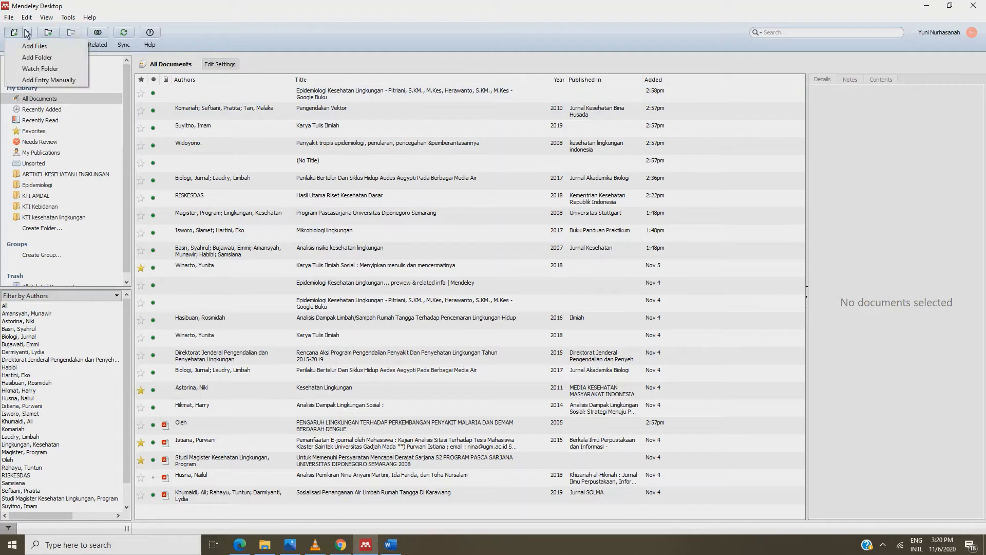
left_click(29, 46)
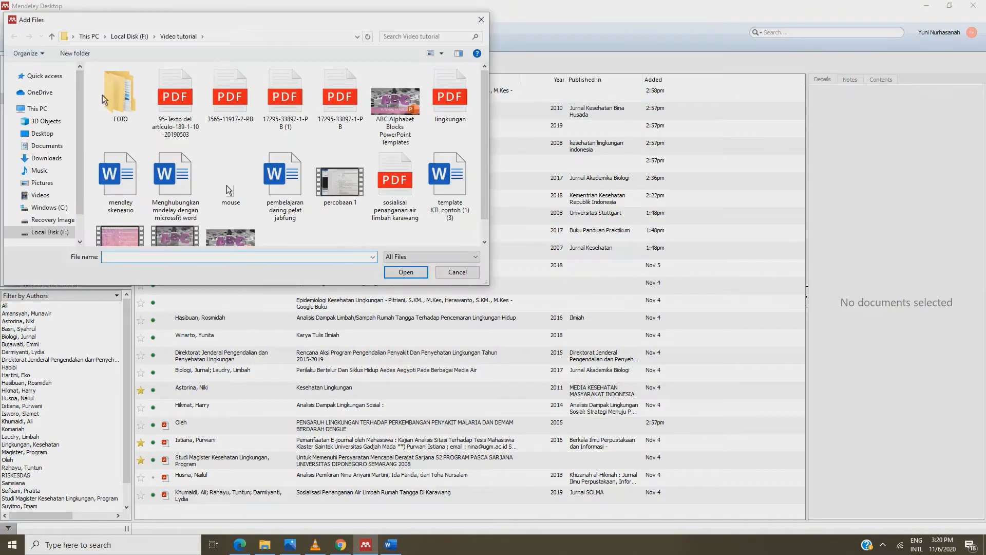
left_click(400, 188)
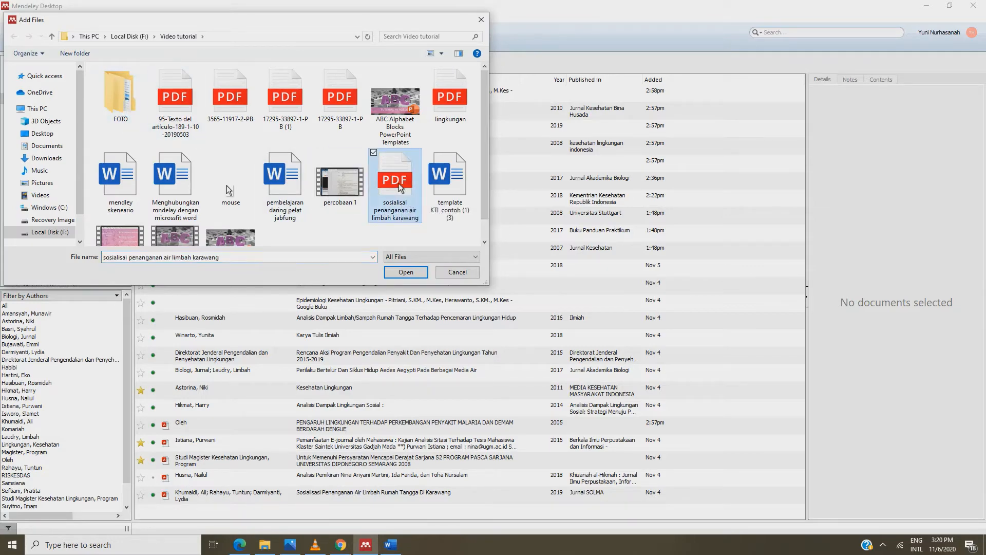
left_click(404, 272)
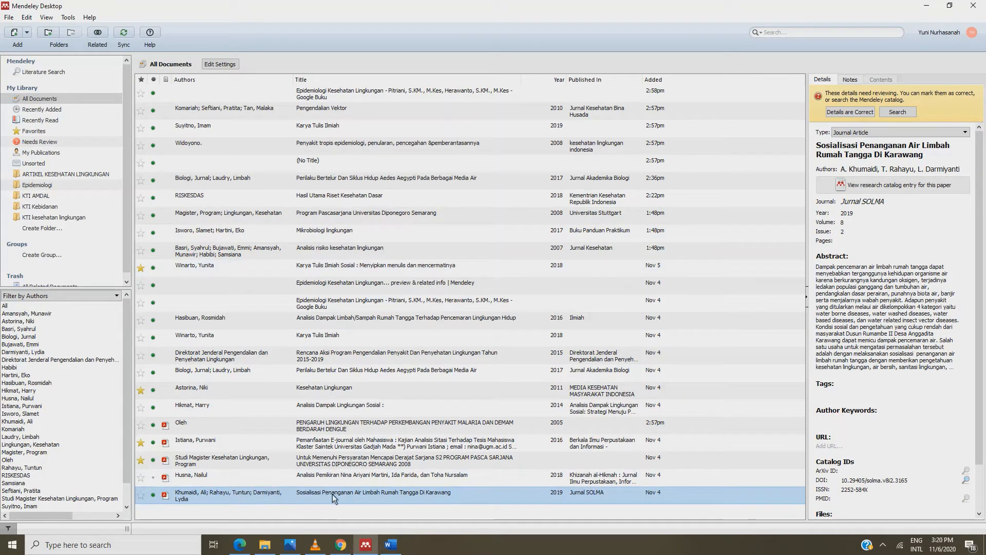
Open the imported Karawang paper in the reader, scroll through it, then close its tab
double_click(196, 496)
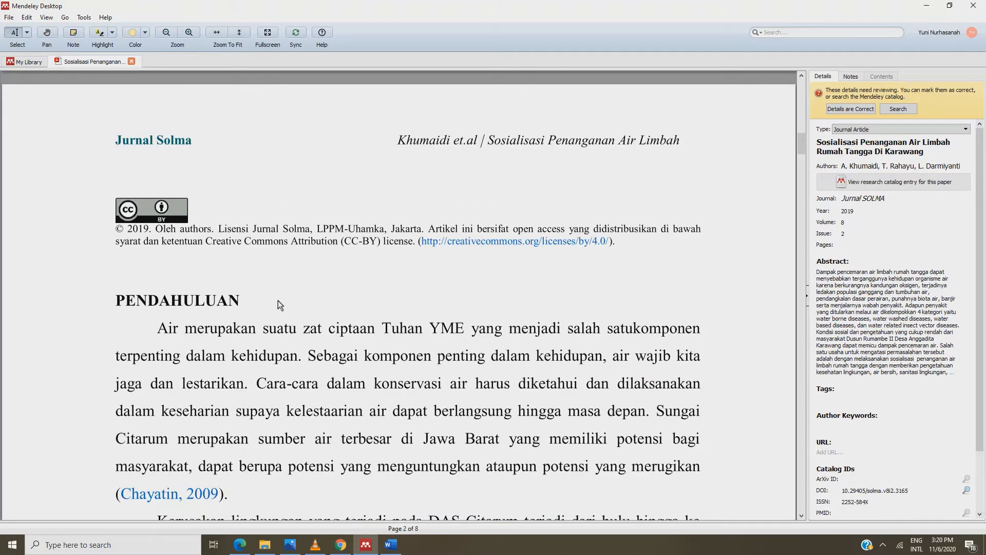
scroll(279, 301, "down", 2)
scroll(279, 301, "up", 6)
scroll(278, 304, "up", 8)
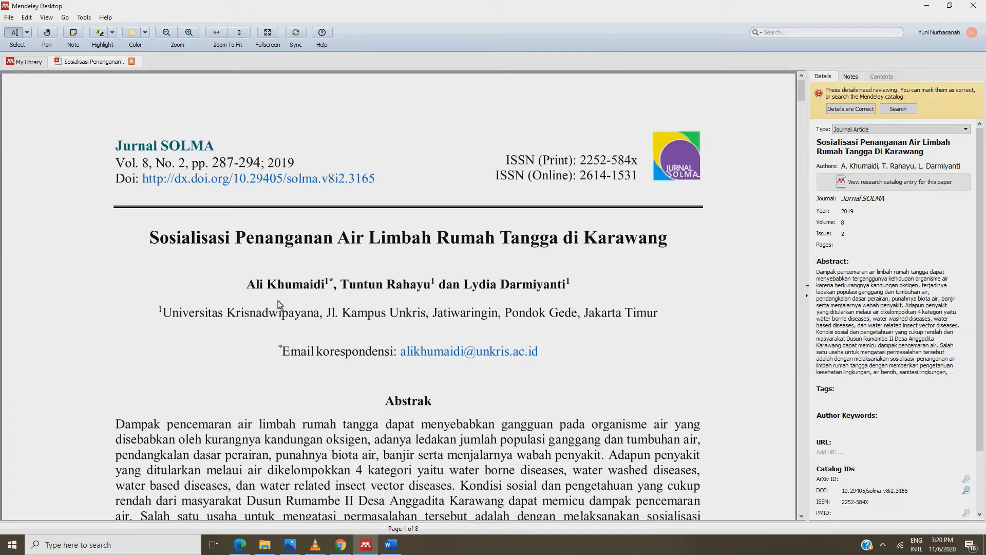
left_click(132, 61)
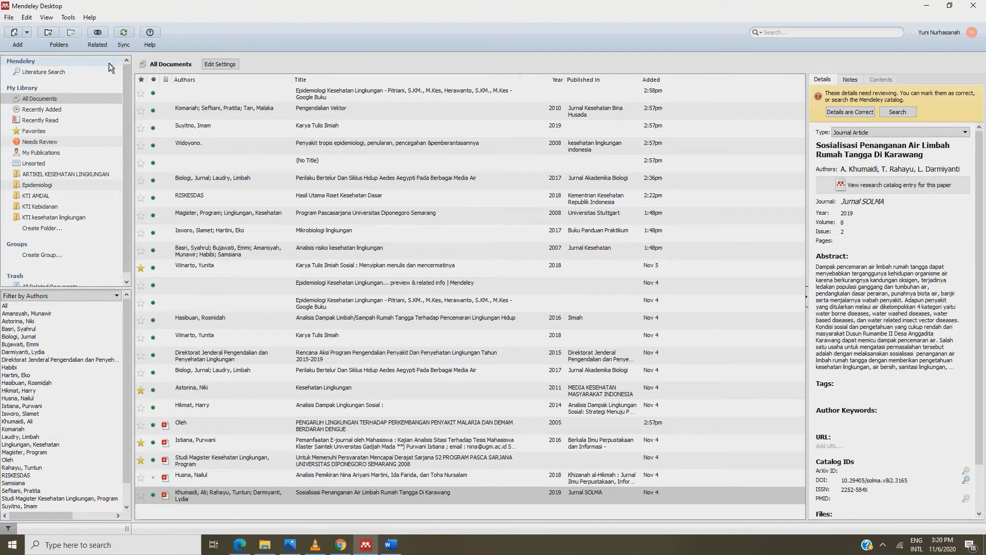
Start a manual entry of type Book titled 'Karya Tulis Ilmiah'
left_click(28, 33)
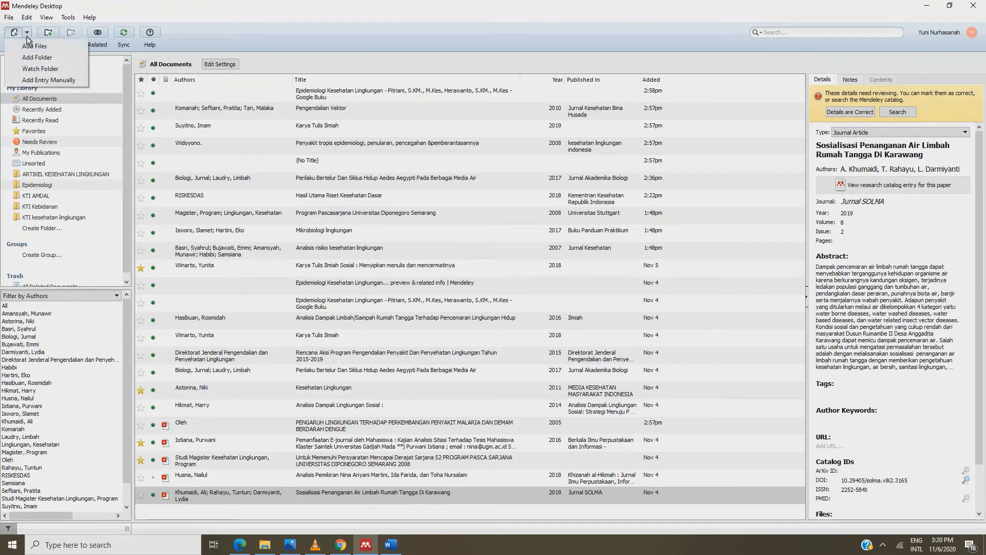
left_click(32, 80)
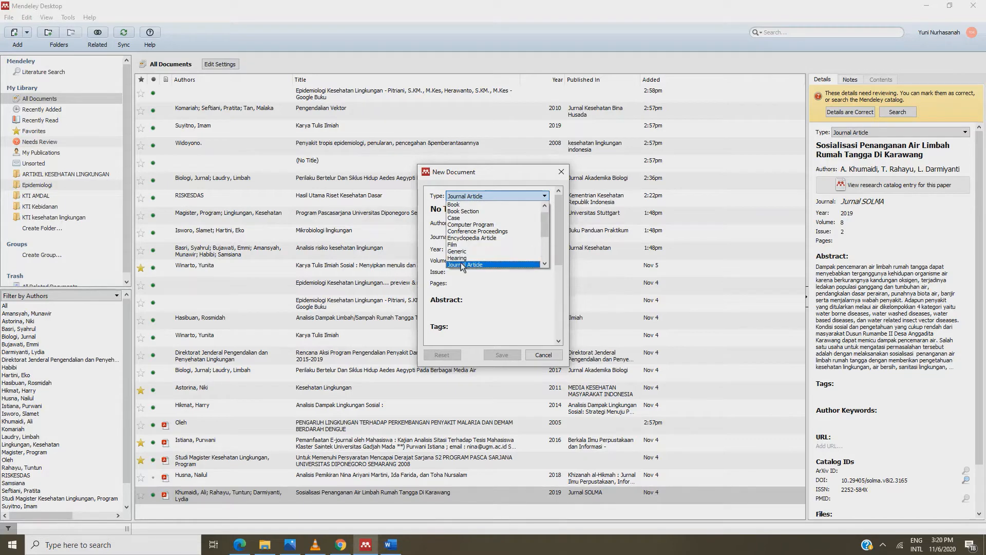
left_click_drag(544, 227, 545, 254)
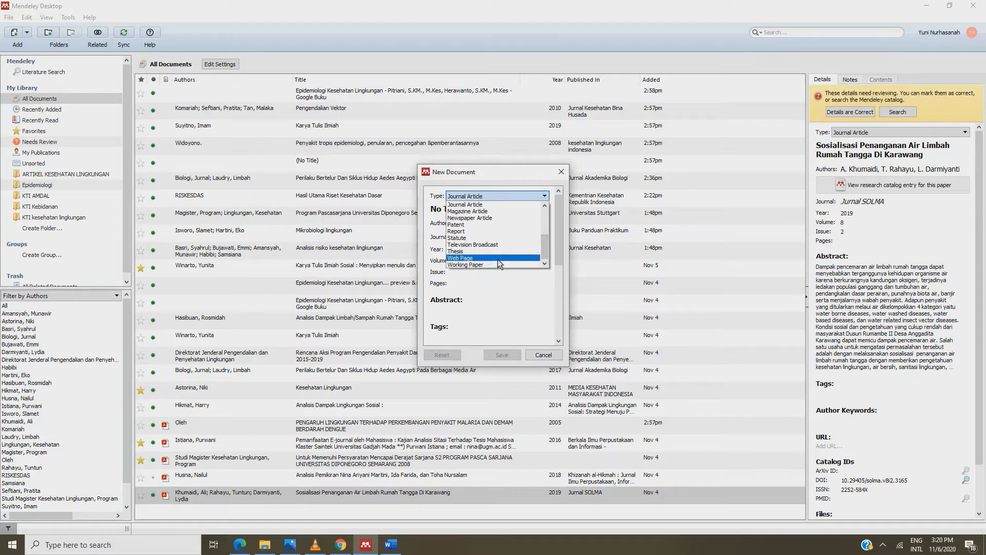
scroll(521, 245, "up", 4)
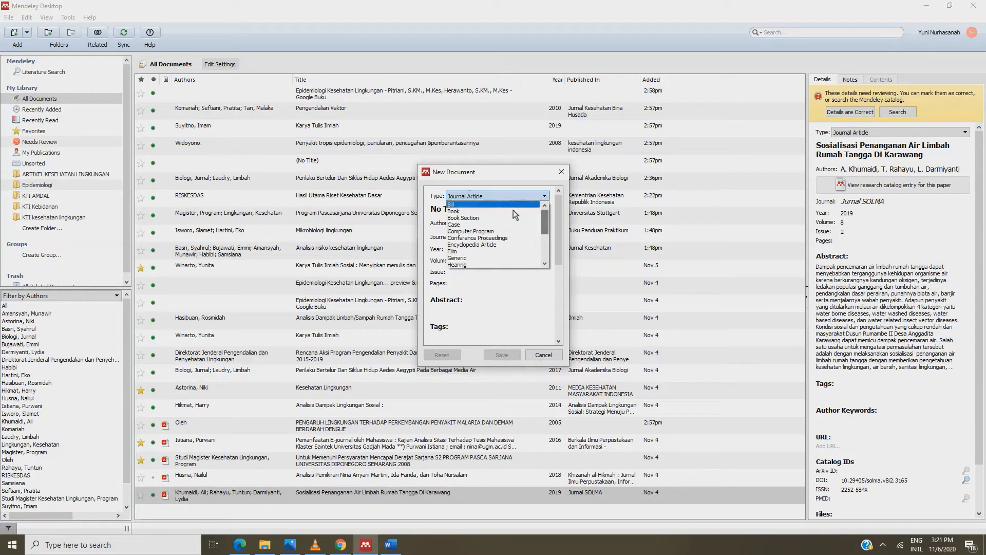
left_click(456, 211)
left_click(462, 212)
type("K")
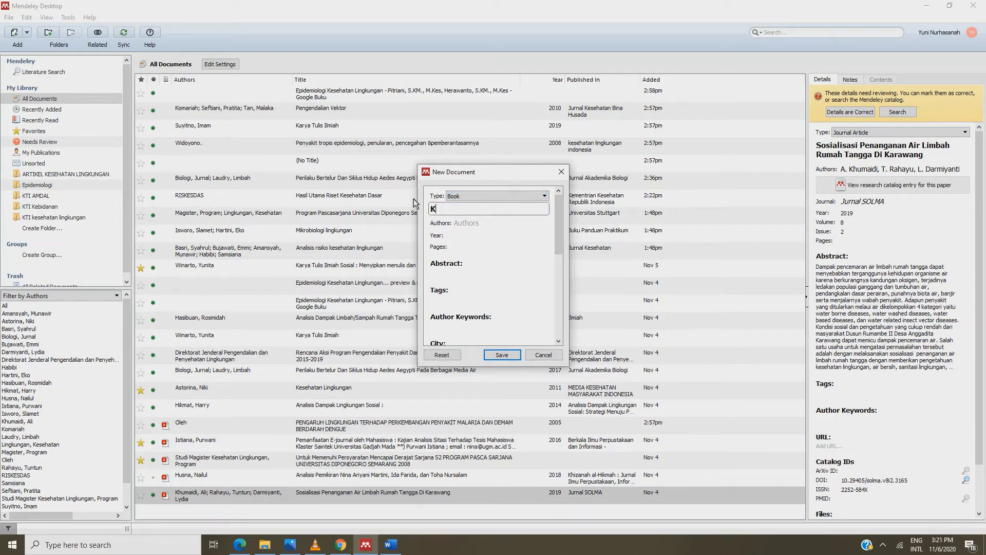
type("arya Tulis Ilmiah")
Pick the author from suggestions and enter year 2019 and 70 pages
left_click(454, 222)
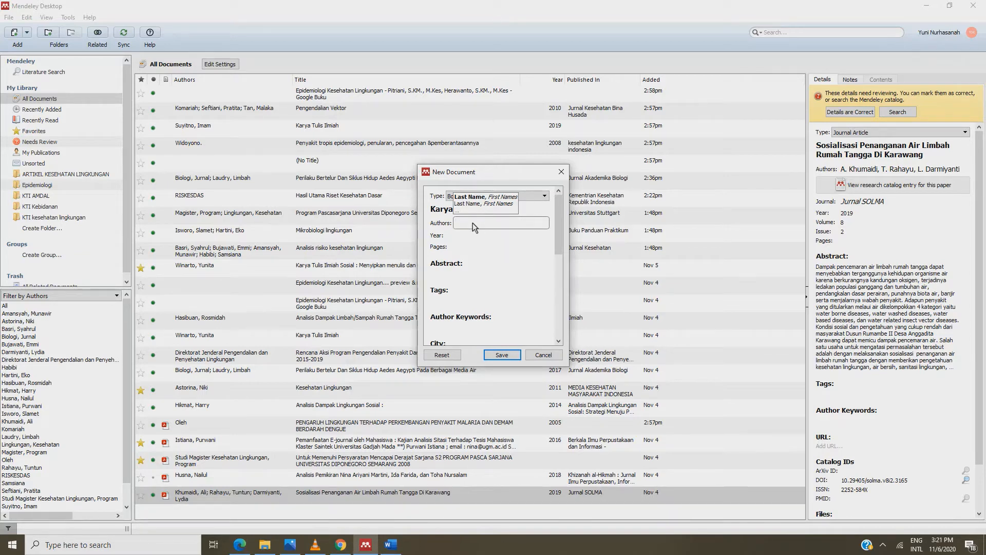
type("Suy")
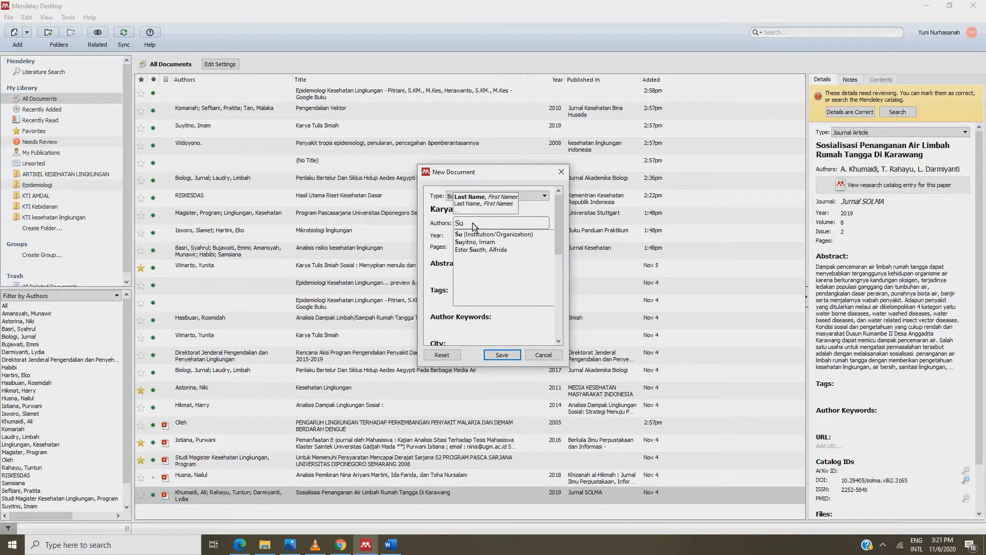
left_click(472, 242)
left_click(472, 239)
type("2019")
left_click(471, 249)
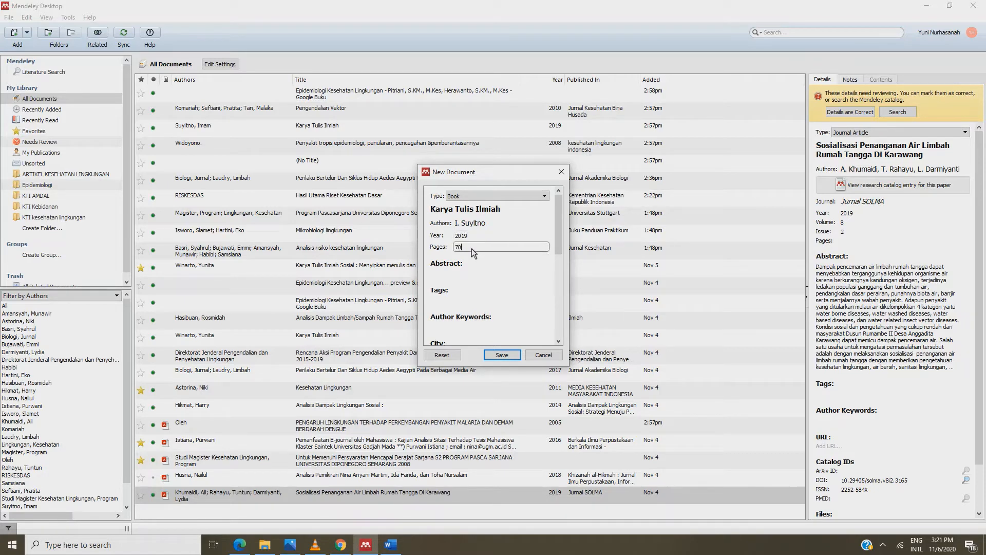
left_click(449, 277)
Set the city to Jakarta and the publisher to Refika Aditama
scroll(449, 278, "down", 1)
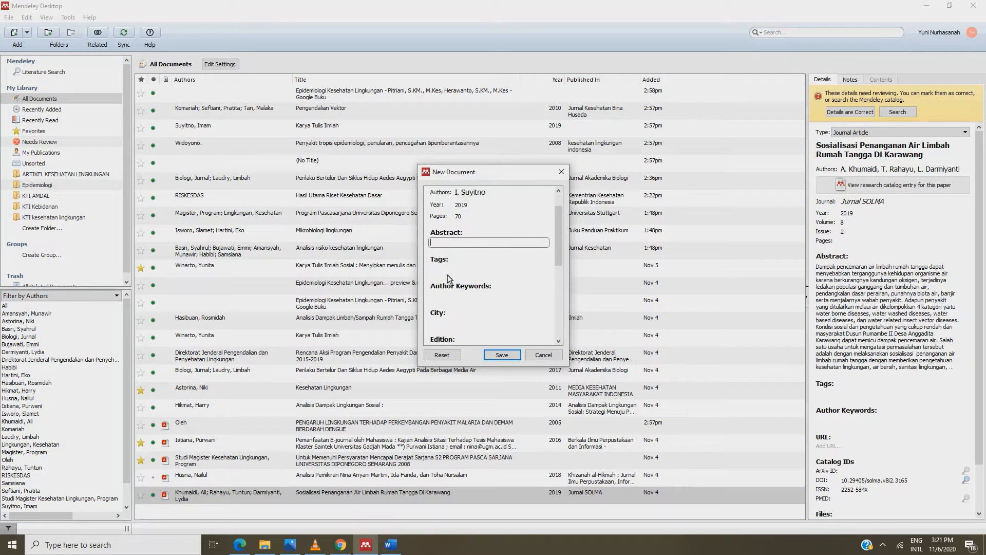
left_click(443, 323)
type("Jakarta")
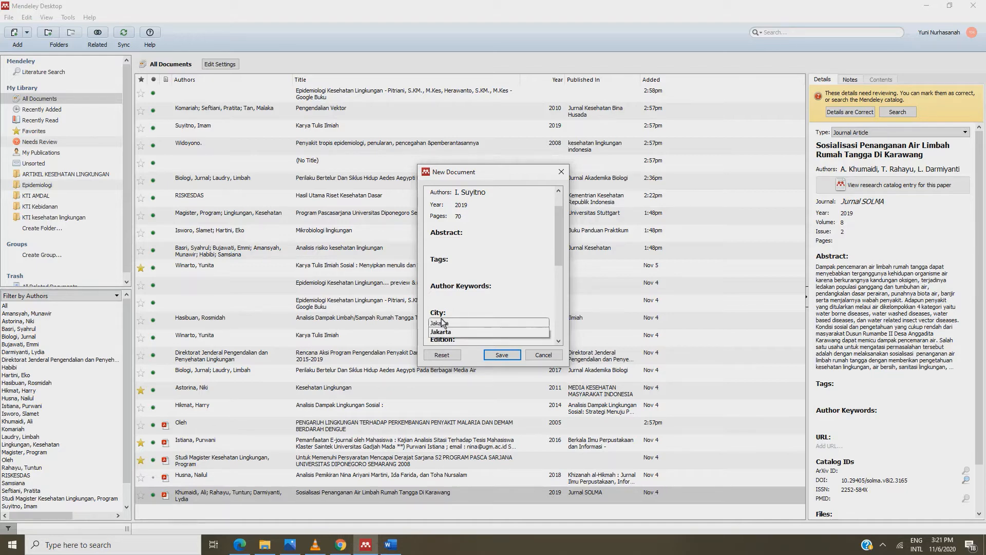
left_click(440, 333)
scroll(440, 336, "down", 1)
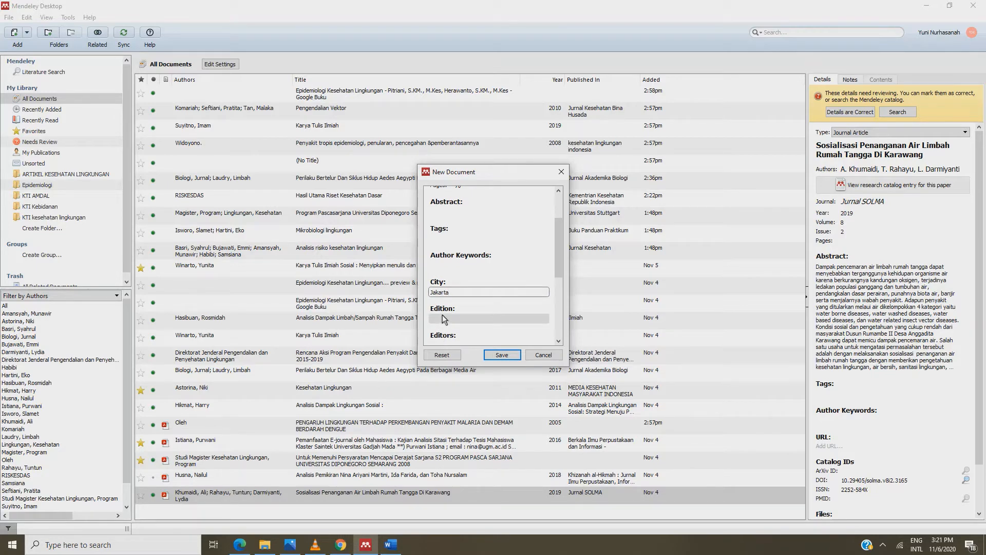
scroll(440, 343, "down", 2)
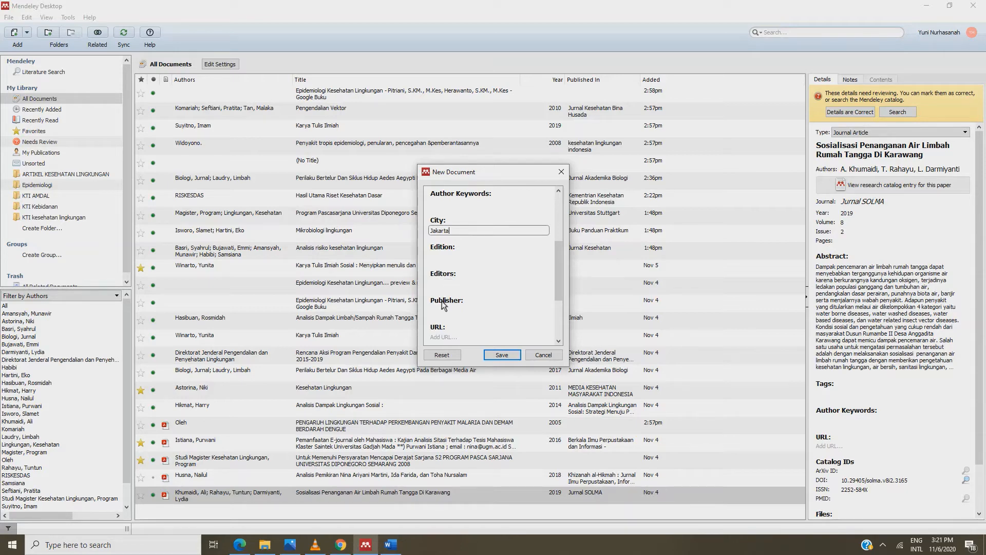
left_click(437, 312)
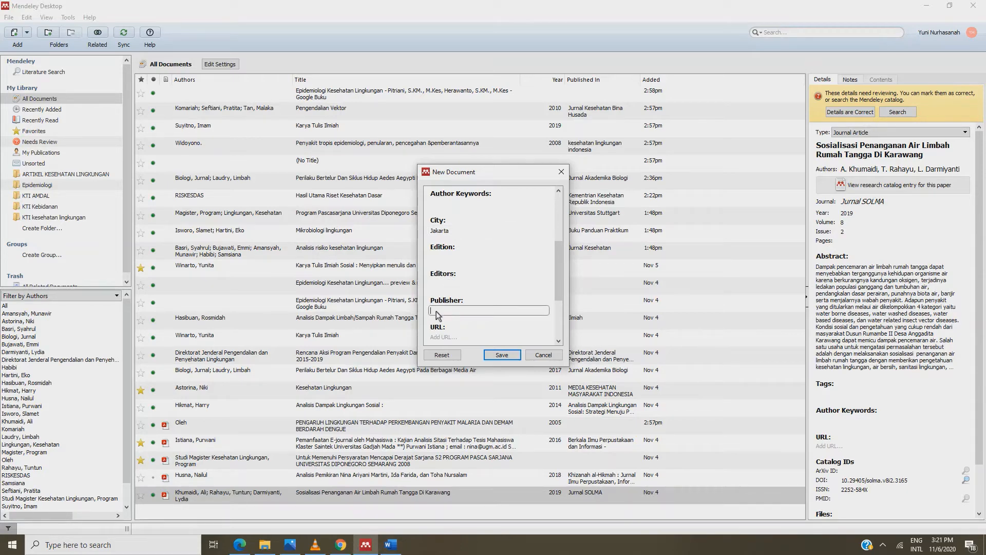
type("r")
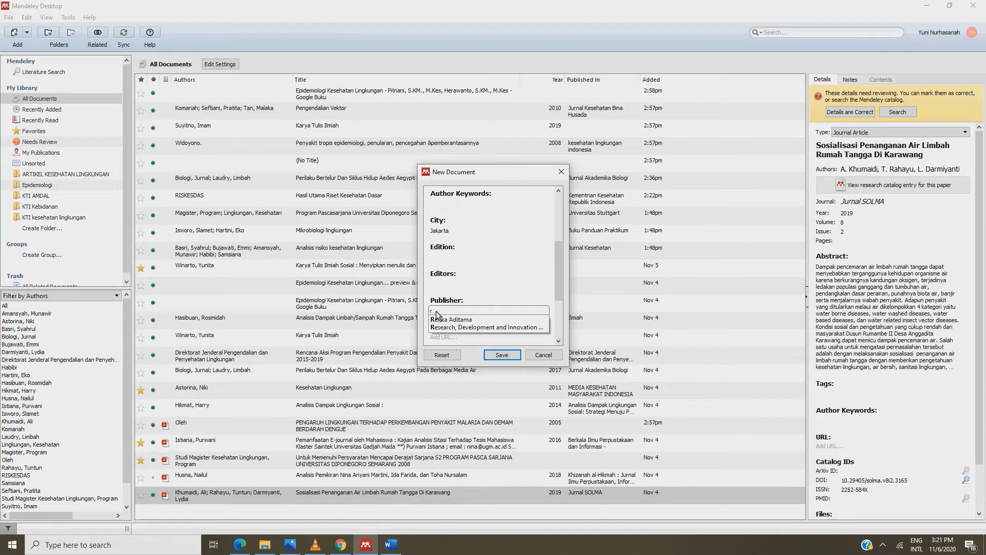
left_click(437, 319)
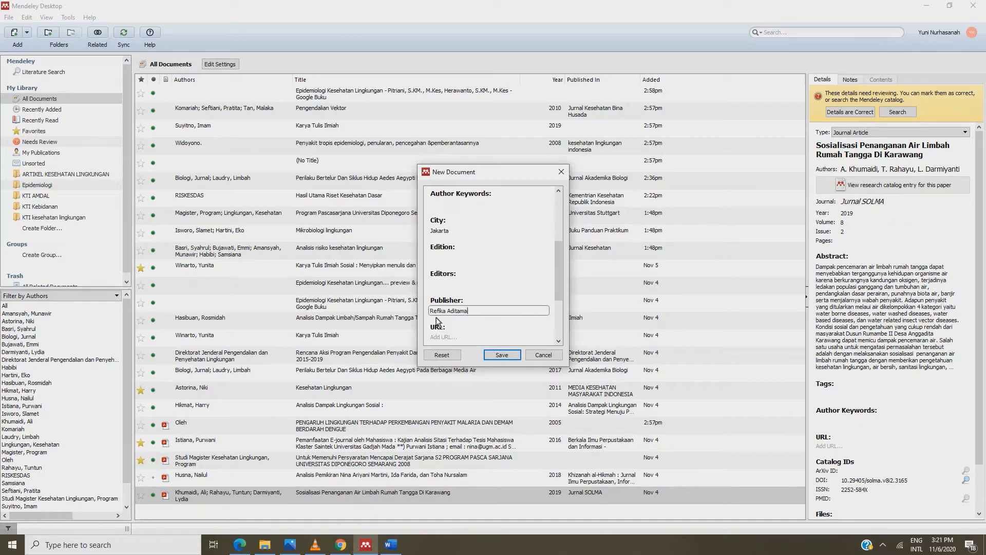
scroll(437, 322, "down", 1)
scroll(442, 331, "down", 1)
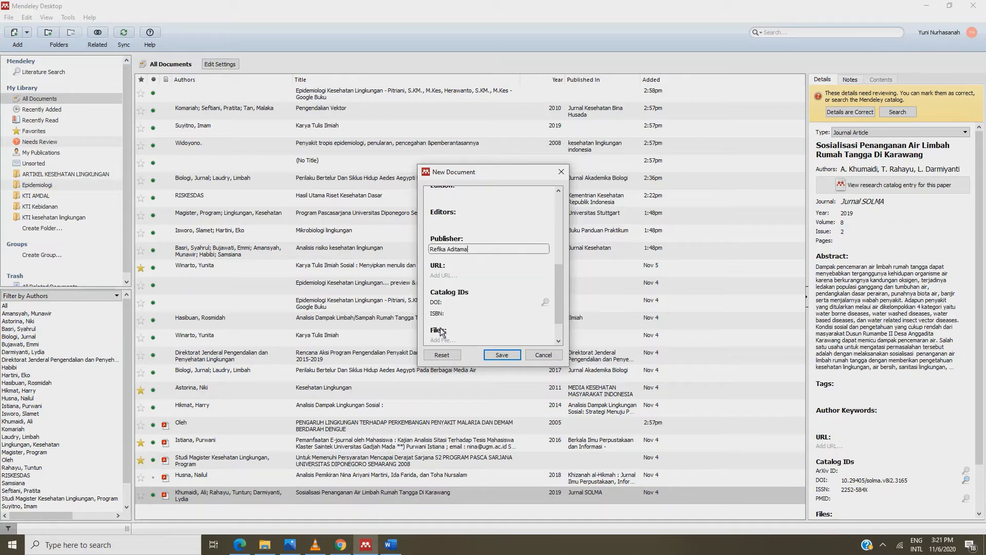
left_click(444, 342)
Skip attaching a file and save the new book reference
left_click(444, 342)
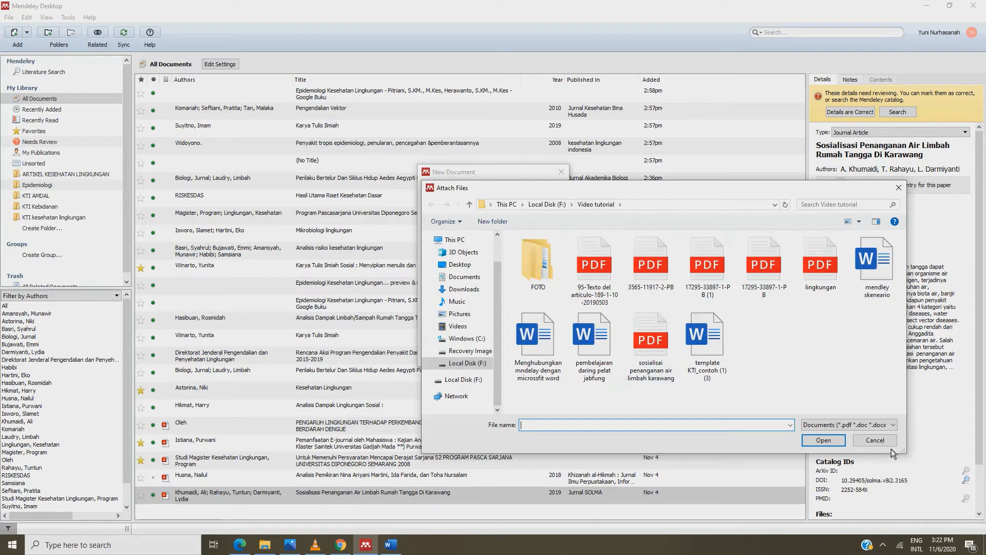
left_click(874, 440)
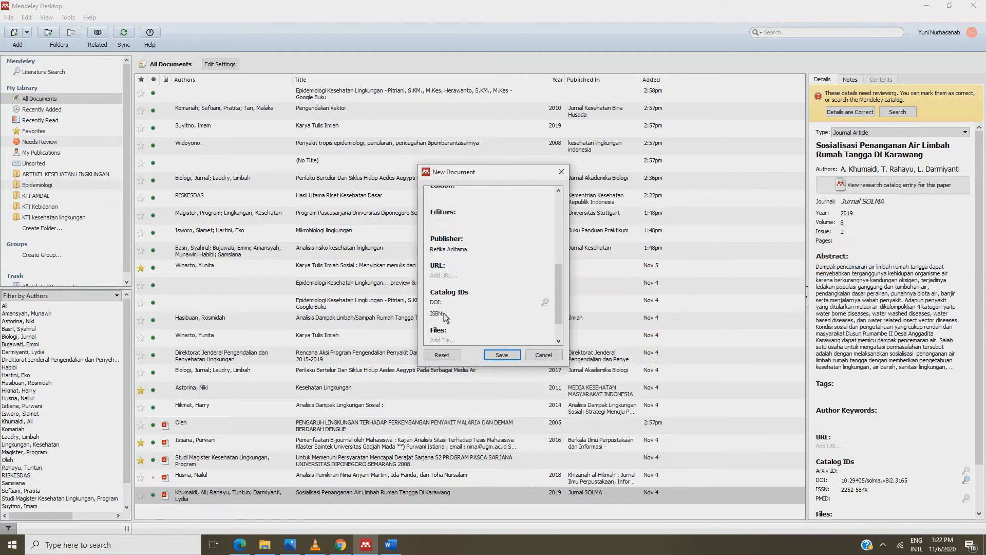
scroll(443, 313, "down", 1)
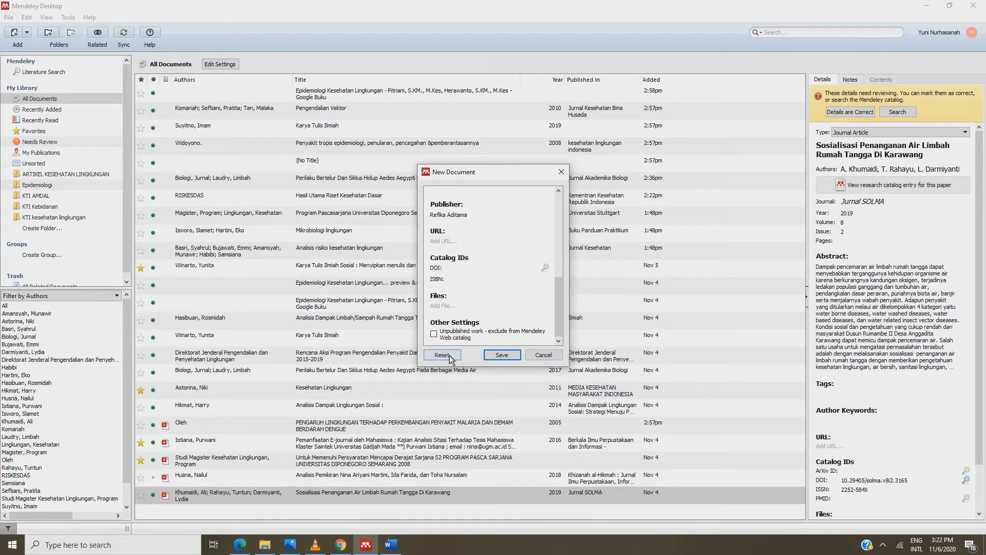
left_click(502, 355)
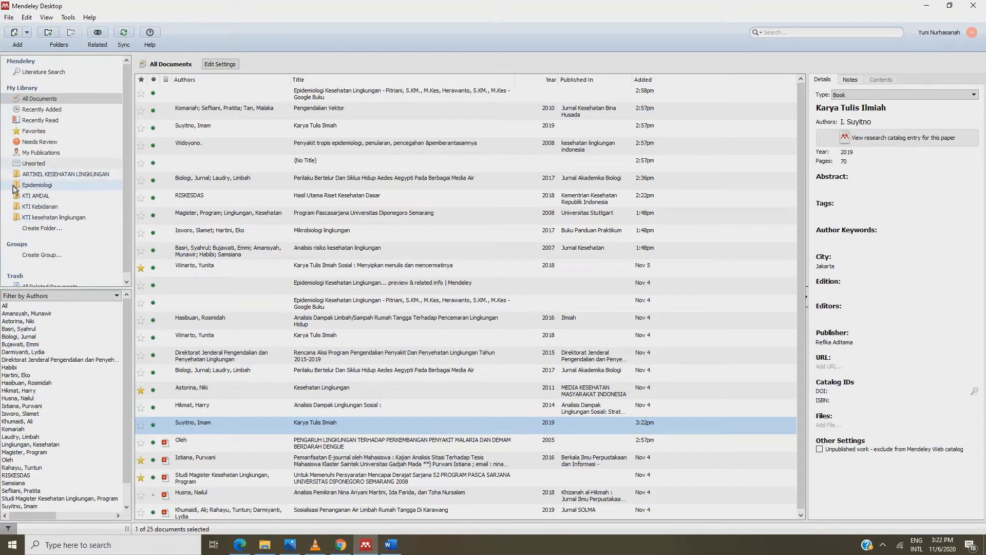
Create the folder 'Artikel Limbah', view it, then go back to All Documents
left_click(35, 228)
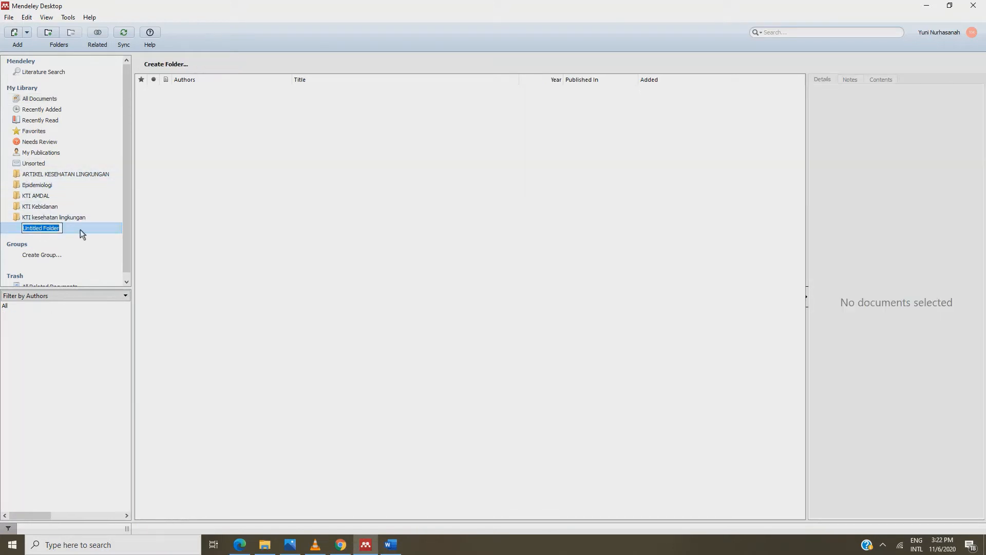
type("Artikel Limbah")
key("Return")
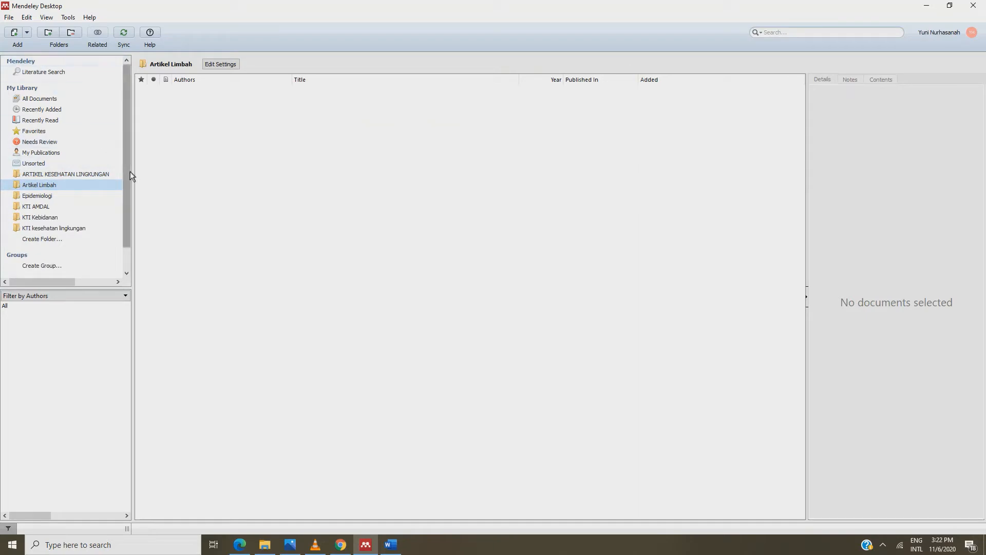
left_click(54, 183)
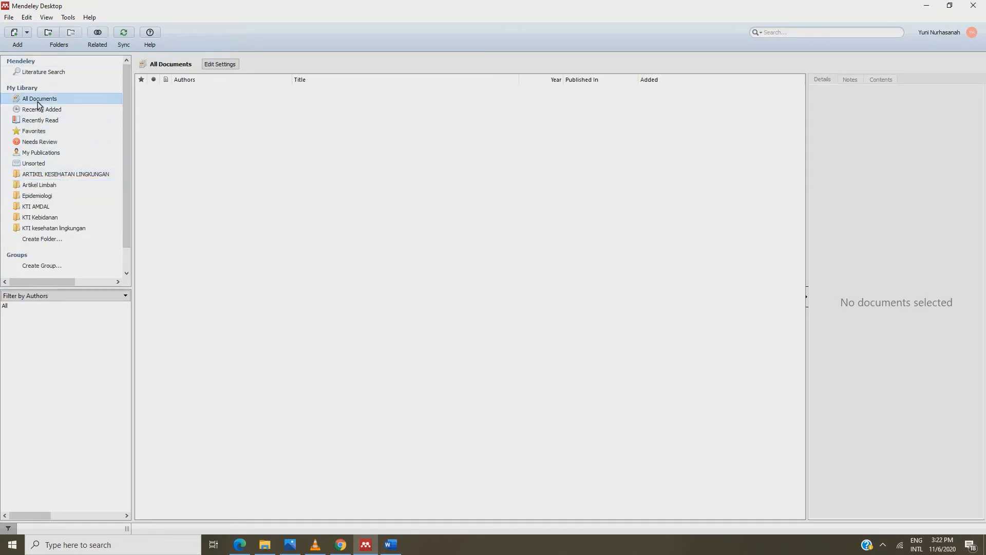
left_click(38, 100)
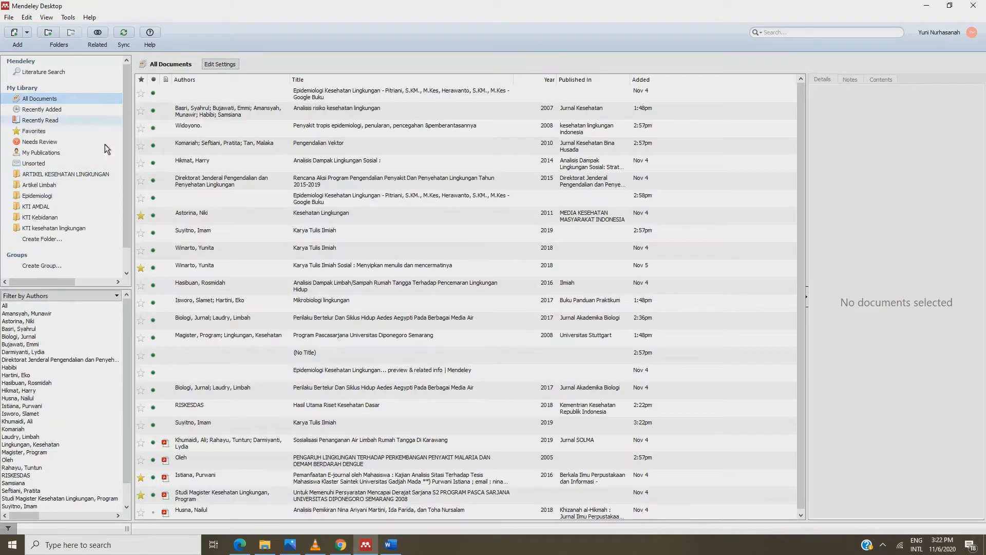
Search the Mendeley literature catalogue for 'epidemiologi lingkungan', then enter 'vektor' as the next query
left_click(201, 443)
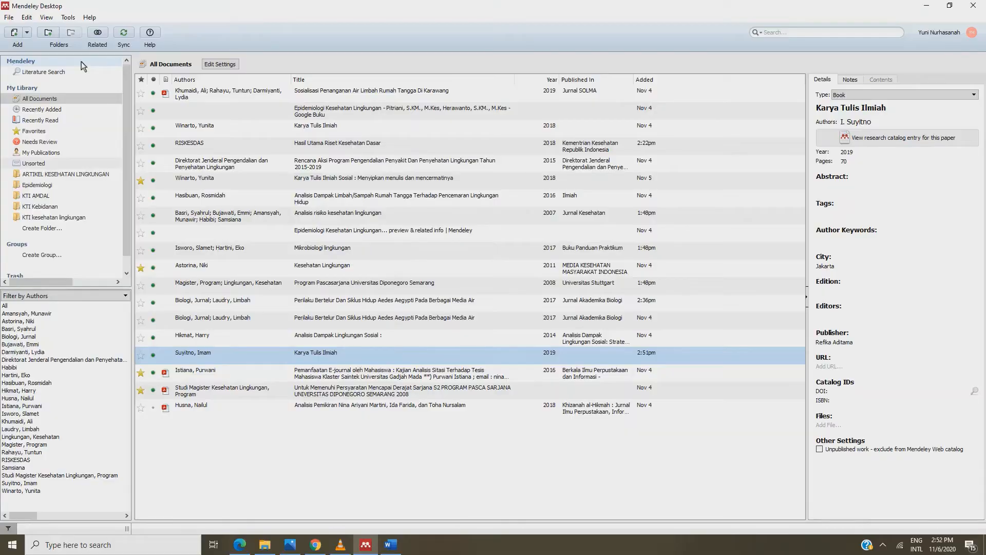
left_click(51, 74)
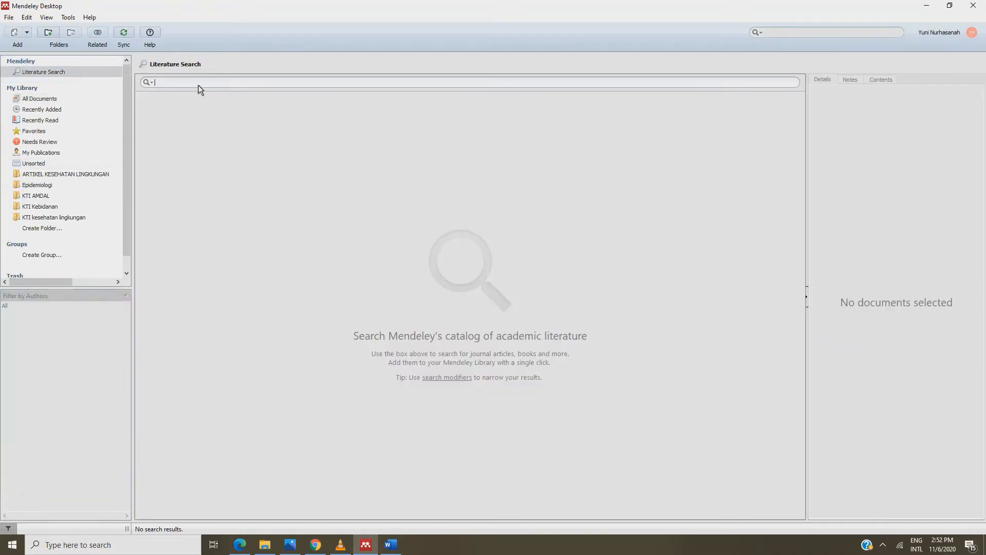
type("epidemiologi lingkungan")
key("Return")
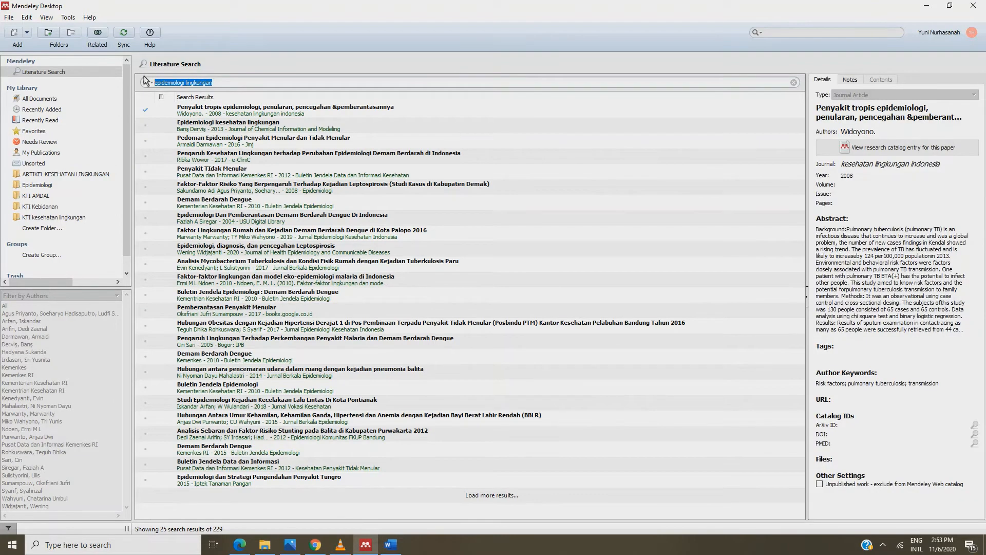
type("vektor")
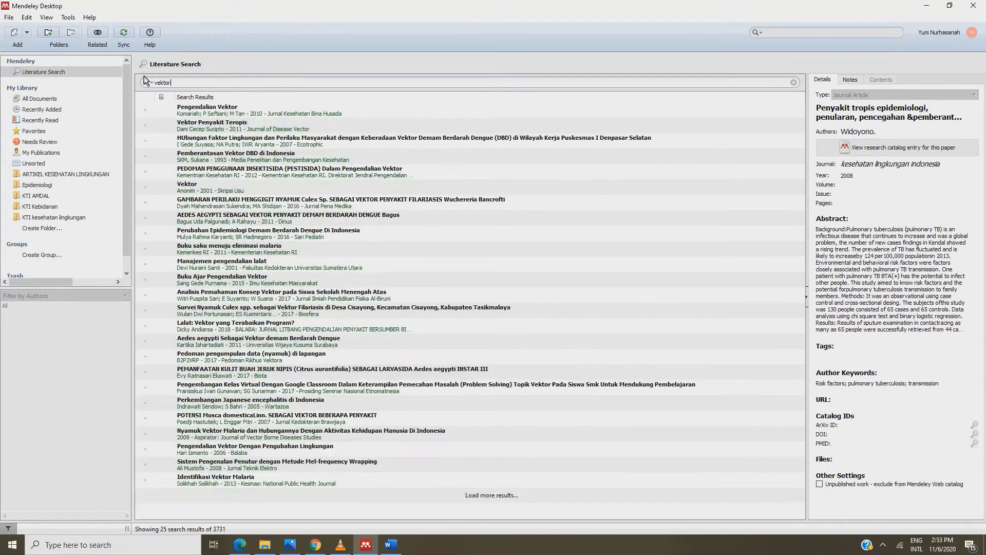
Add the Pengendalian Vektor result to the library and find it under All Documents and Recently Added
left_click(189, 110)
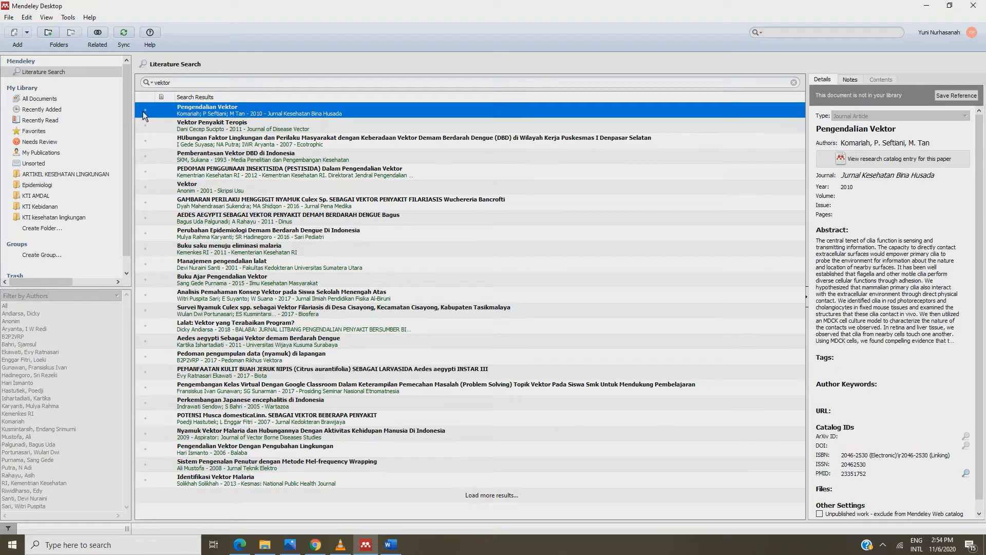
left_click(144, 110)
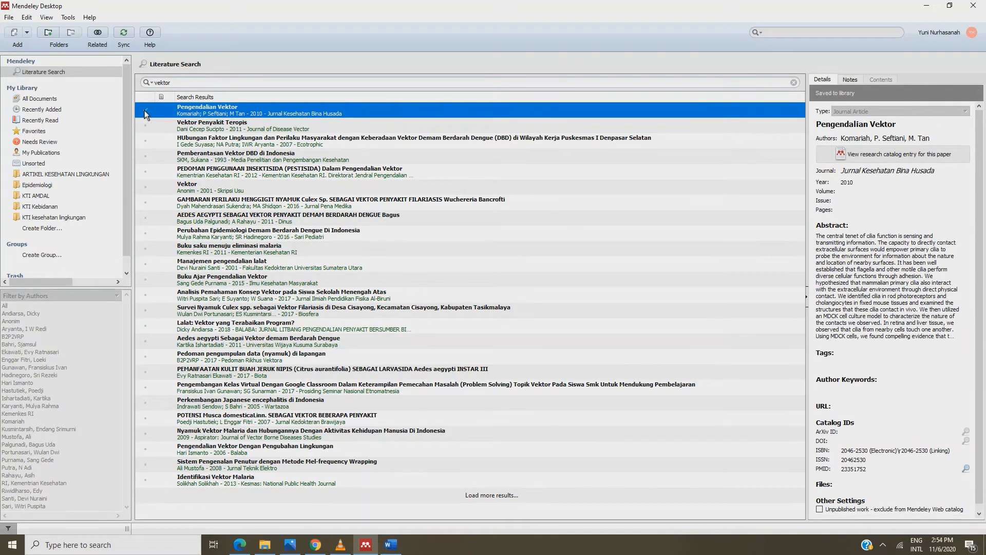
left_click(64, 97)
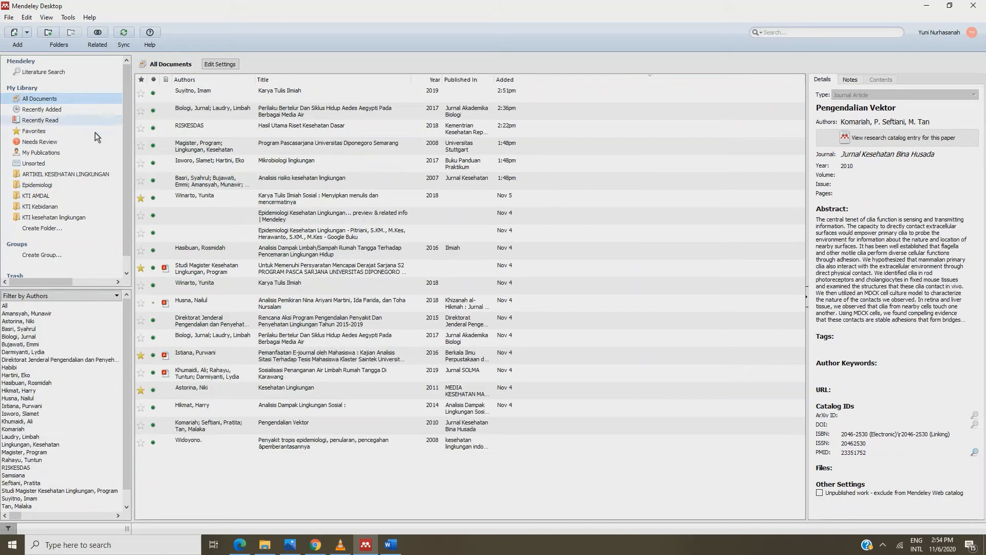
left_click(289, 430)
left_click(44, 110)
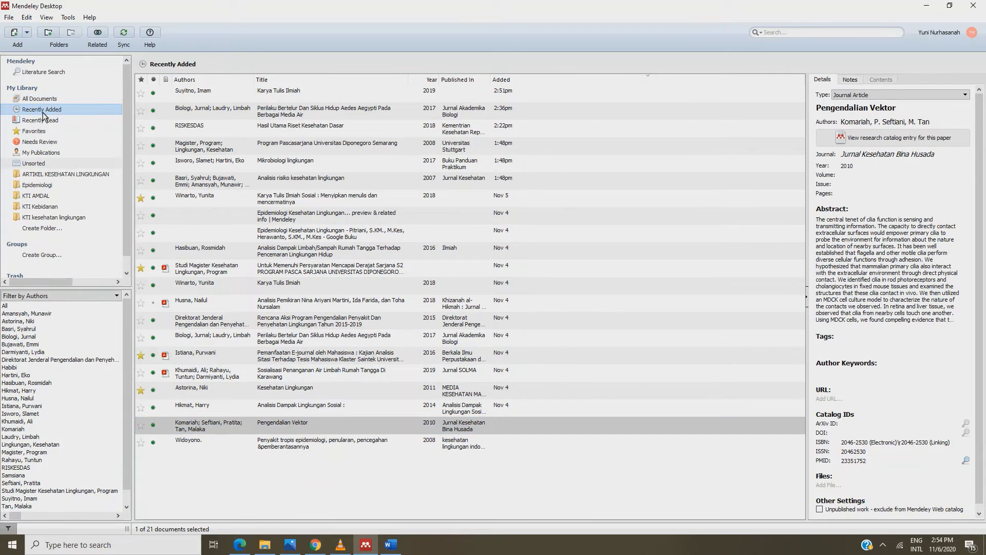
left_click(274, 430)
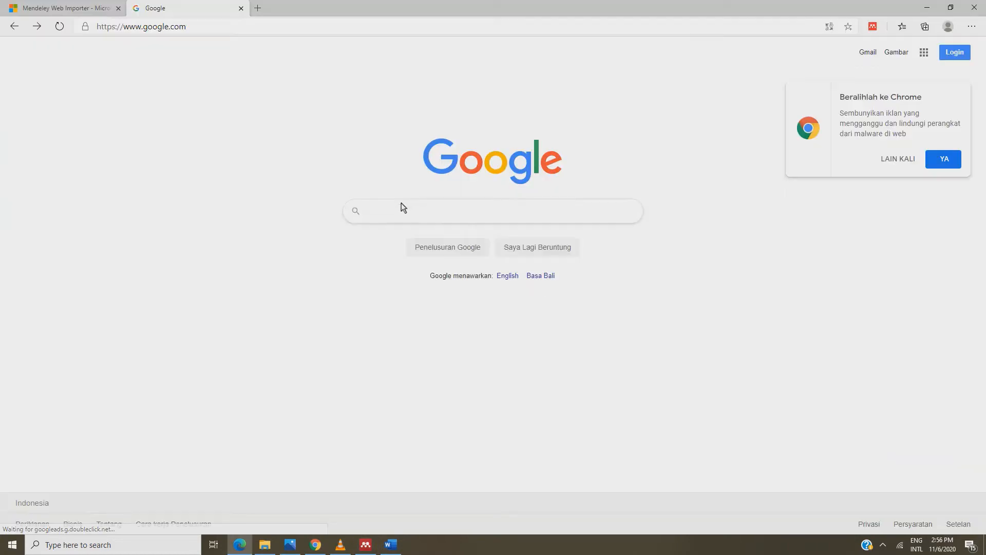
Search Google for 'google scholar' and open the Google Cendekia site
left_click(402, 203)
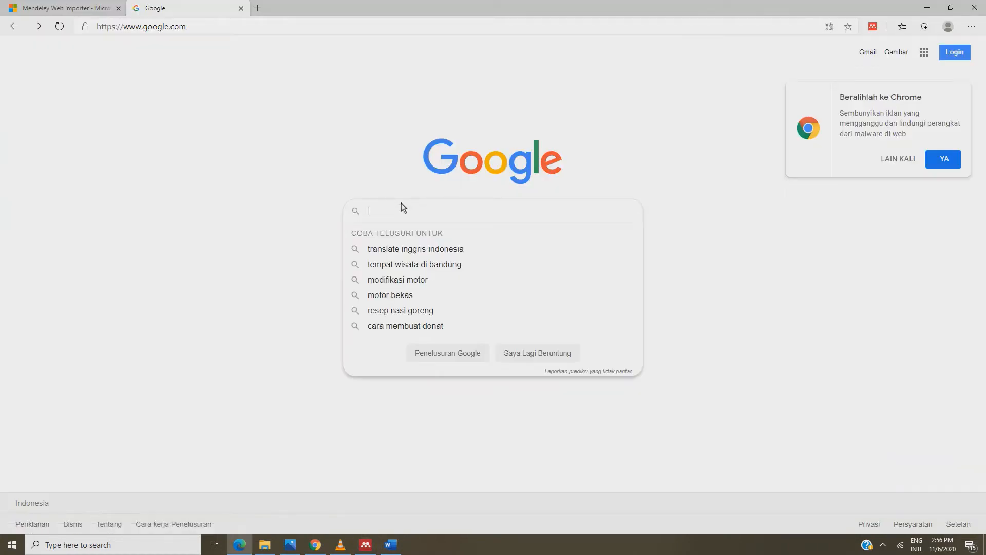
type("g")
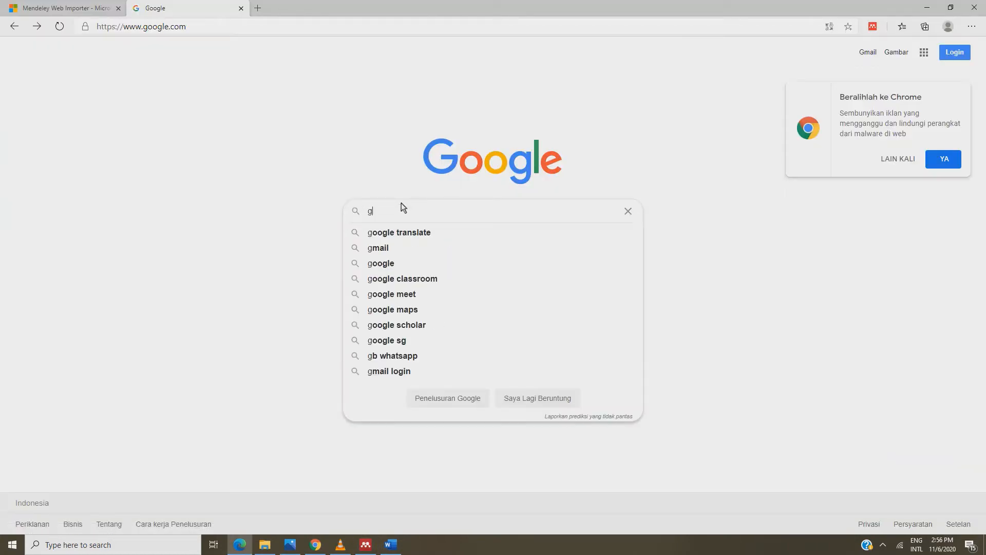
type("oogle sc")
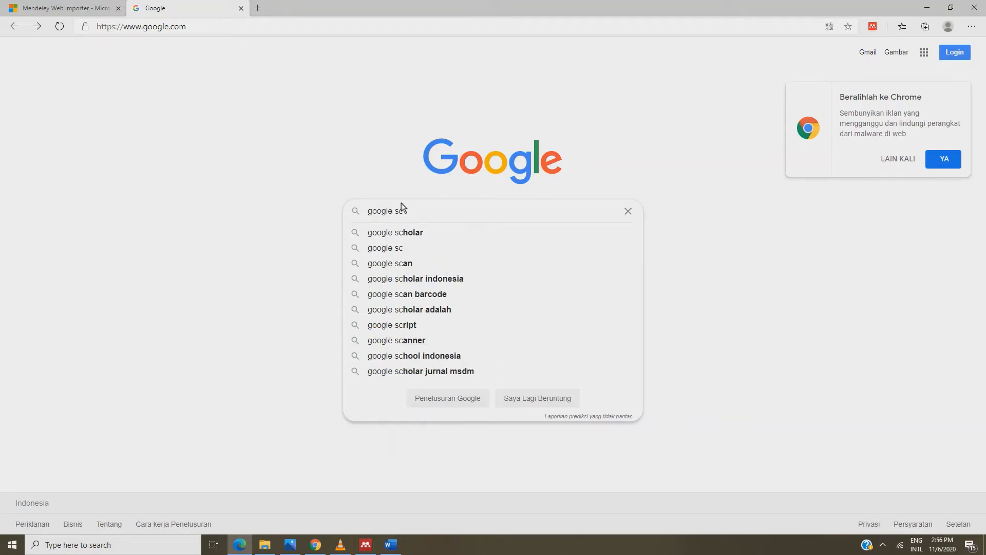
left_click(399, 232)
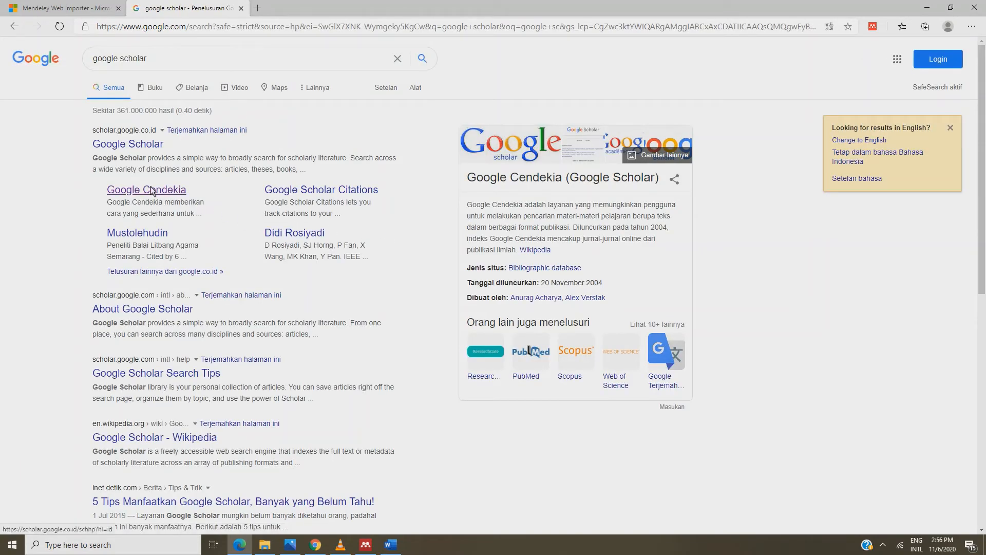
left_click(151, 188)
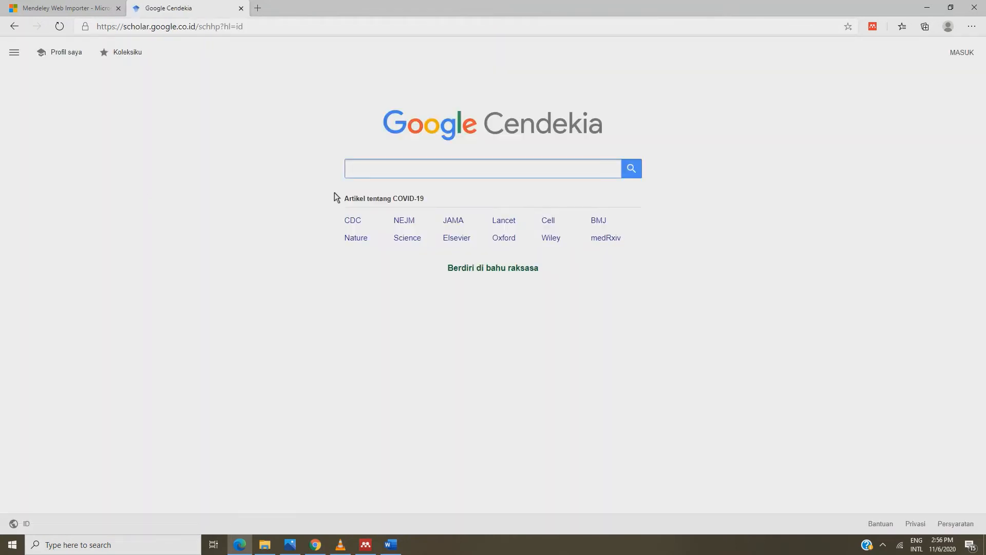
Search Google Cendekia for 'epidemiologi lingkungan'
left_click(368, 171)
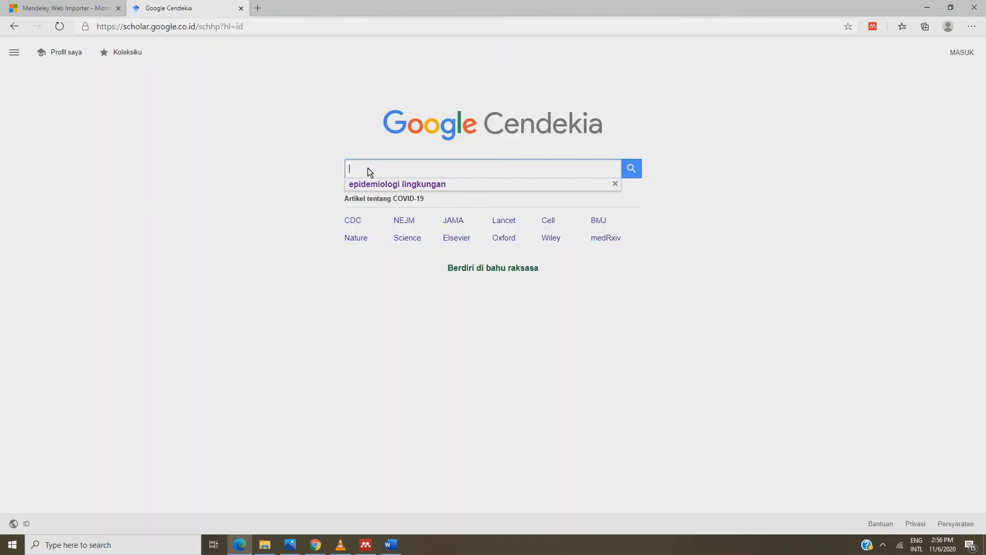
type("epid")
type("em")
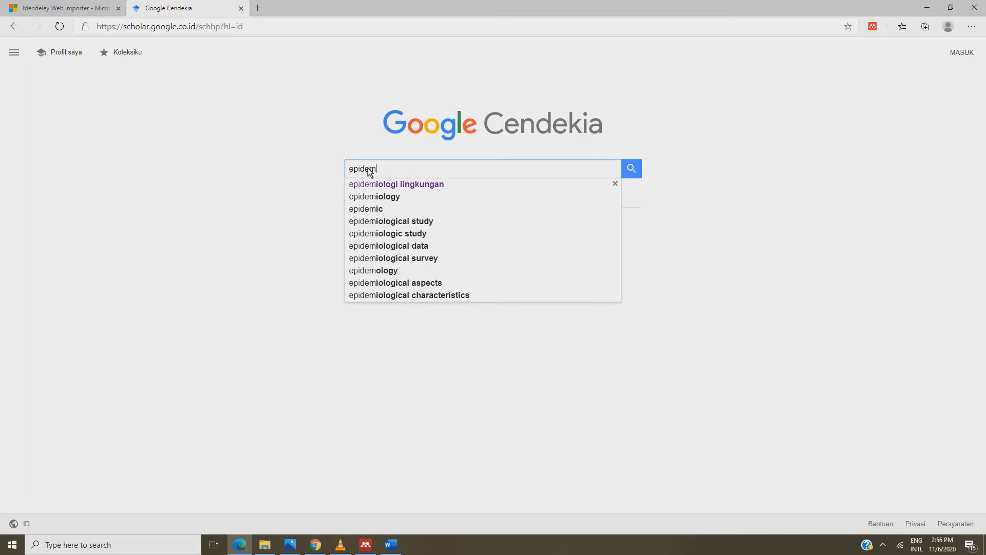
left_click(364, 183)
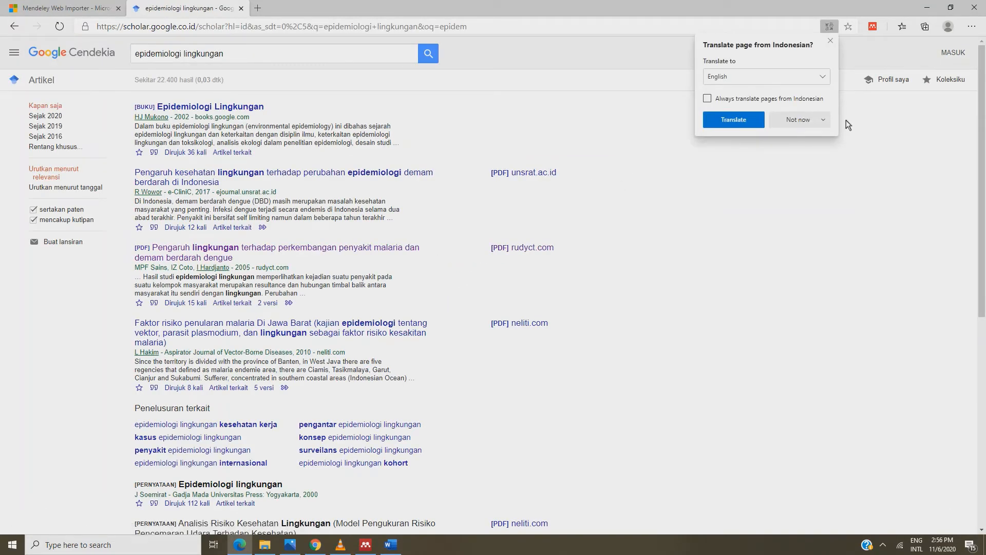
Decline page translation, open the malaria and dengue PDF, and launch Mendeley Web Importer
left_click(823, 119)
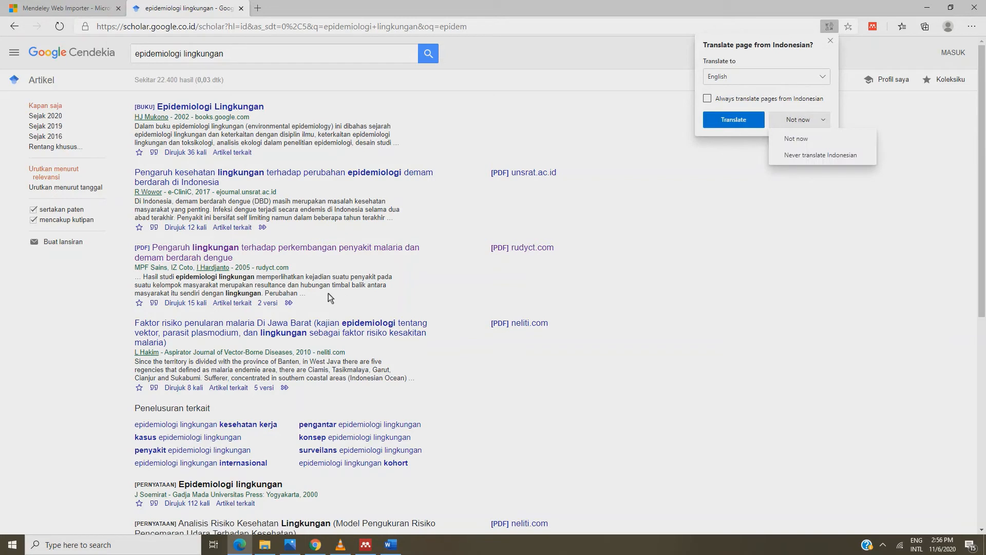
left_click(822, 137)
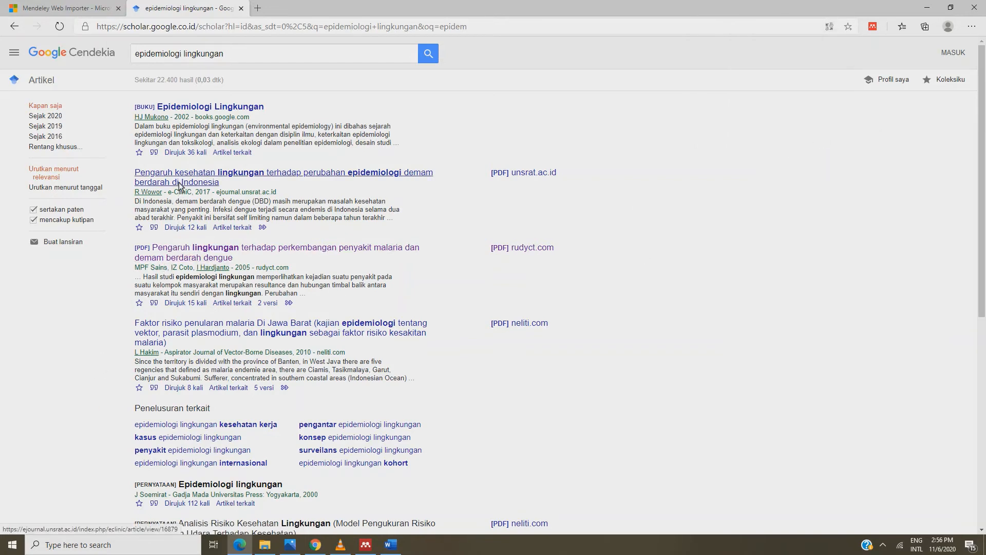
left_click(192, 251)
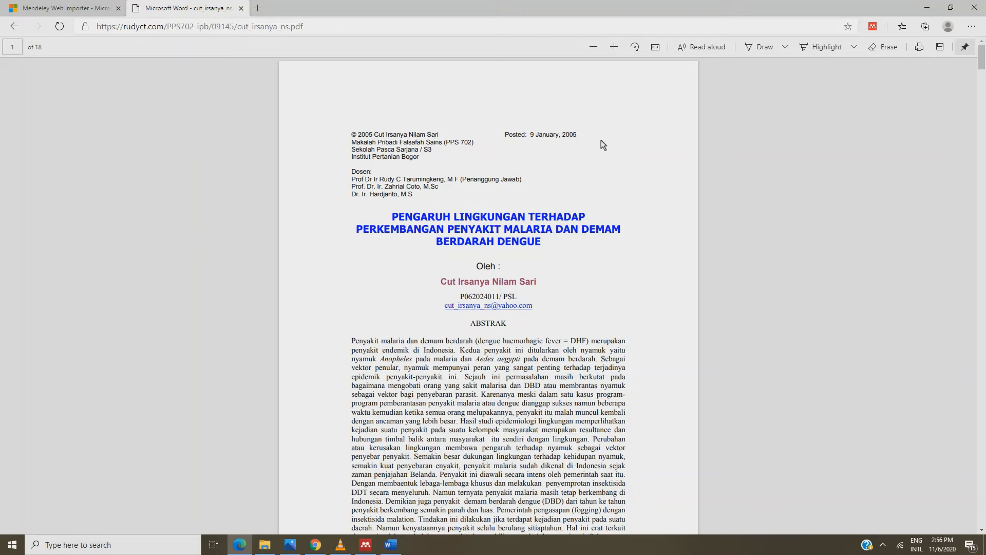
left_click(872, 26)
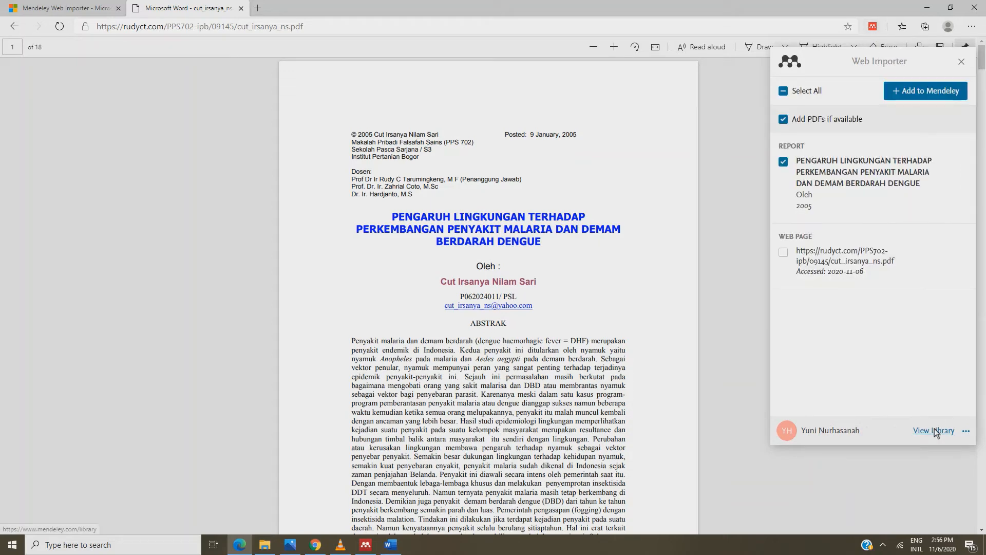
Add the malaria-dengue report, PDF and web page to My Library, then return to Mendeley Desktop
left_click(784, 264)
left_click(784, 264)
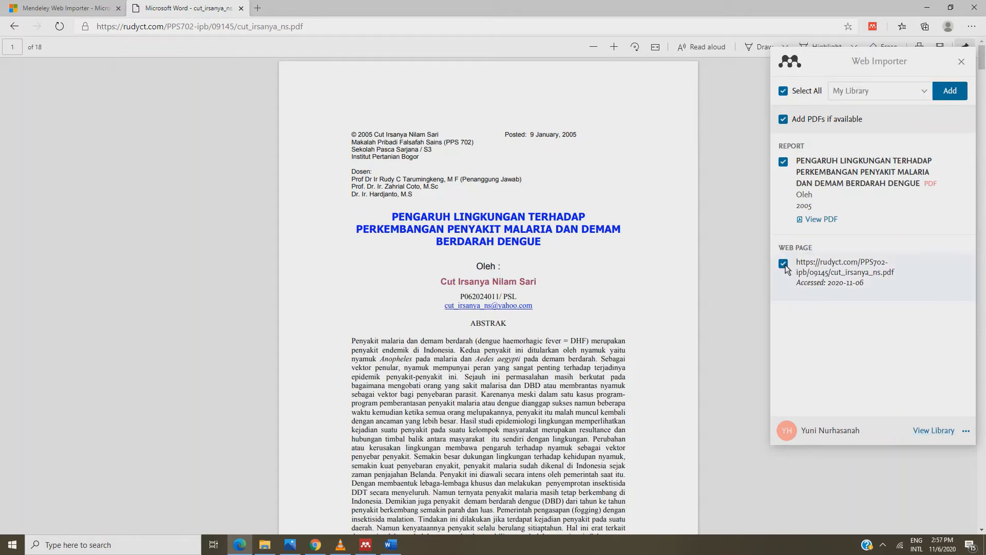
left_click(949, 90)
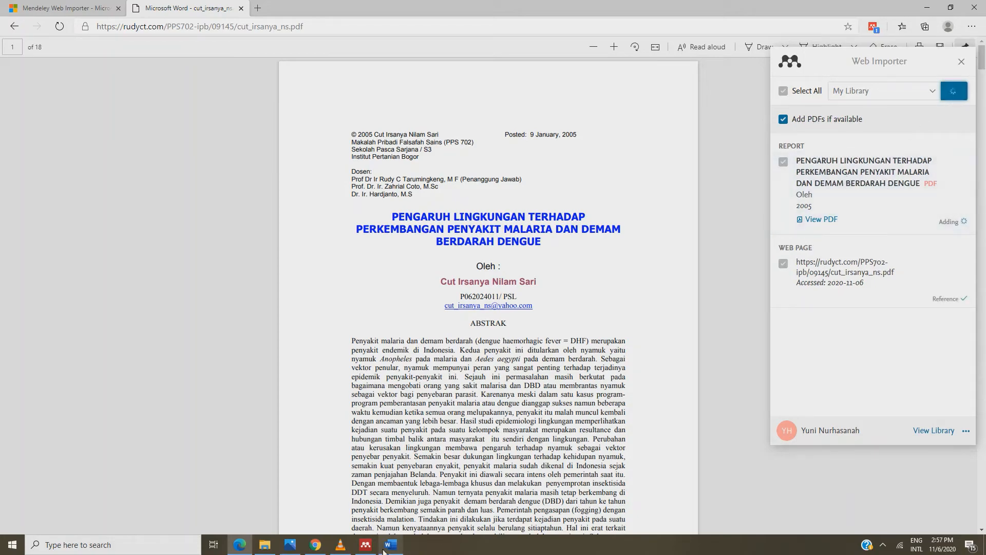
left_click(367, 547)
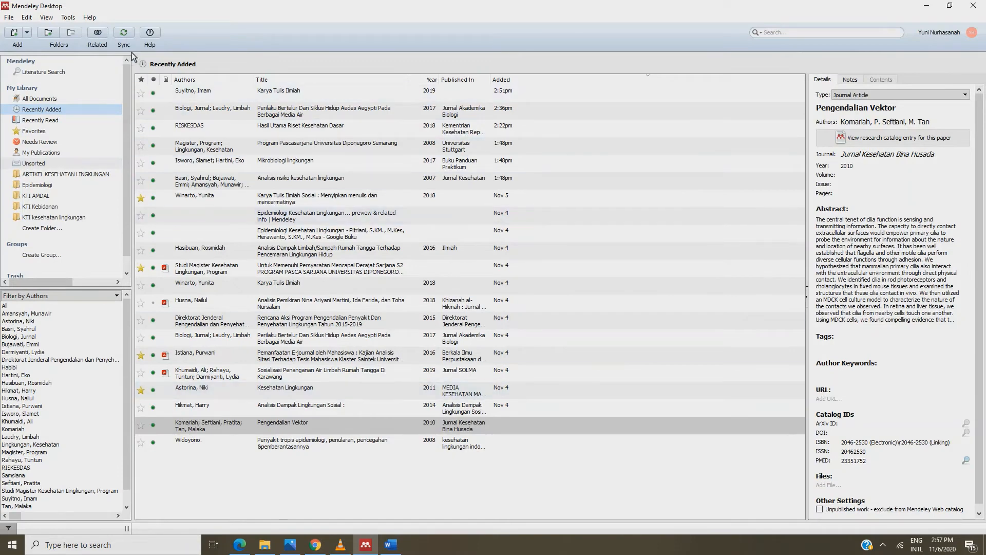
Sync Mendeley, open the imported 2005 malaria-dengue report's PDF, skim it, then minimise Mendeley
left_click(123, 35)
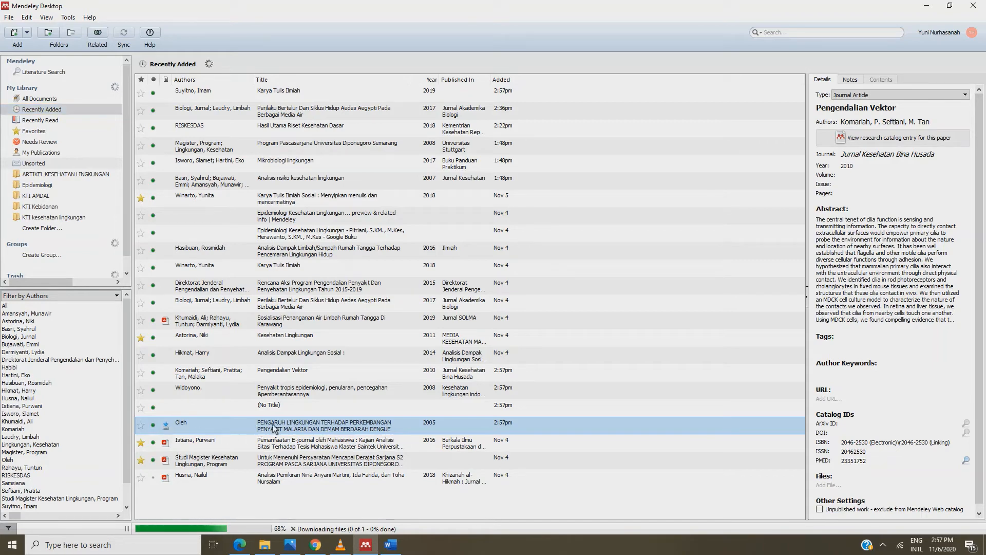
left_click(166, 425)
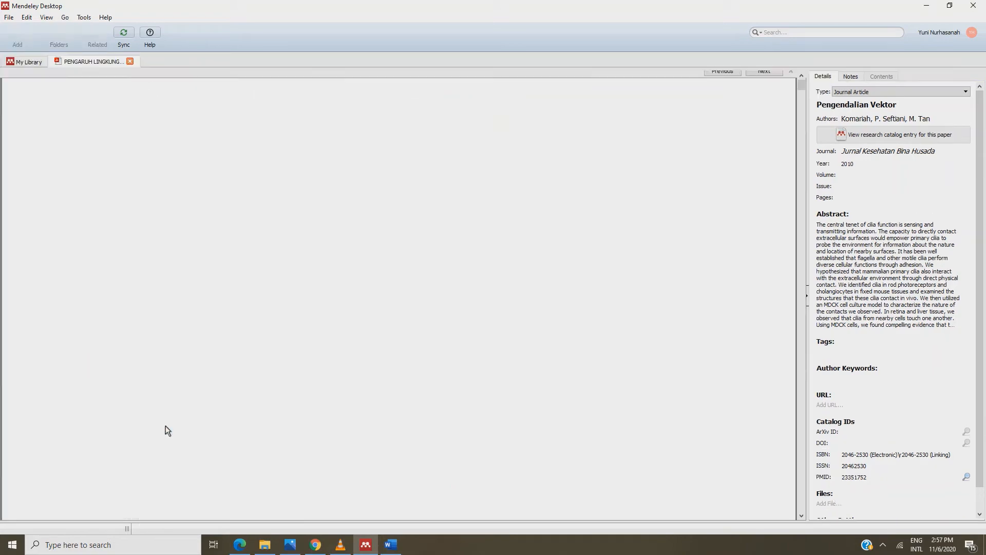
scroll(167, 430, "down", 10)
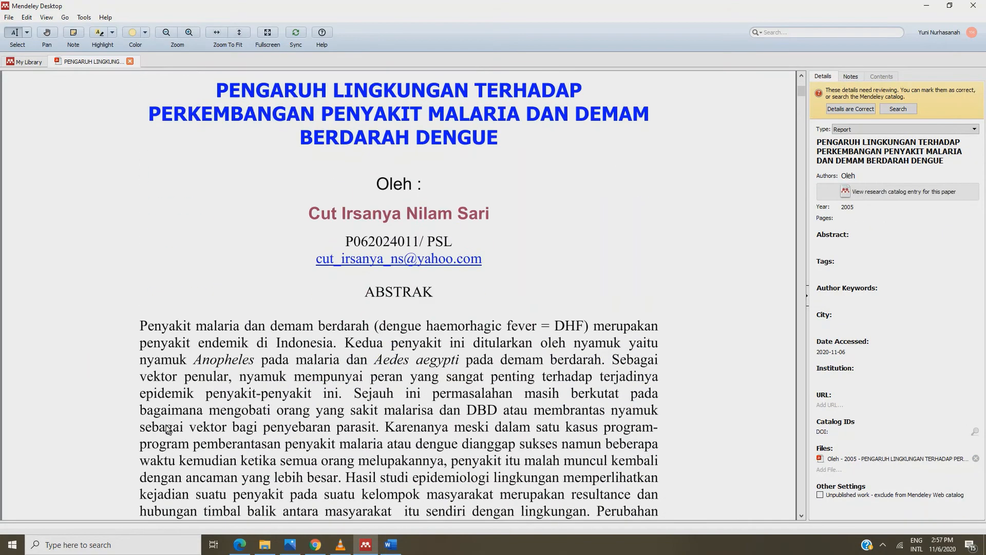
scroll(166, 430, "up", 10)
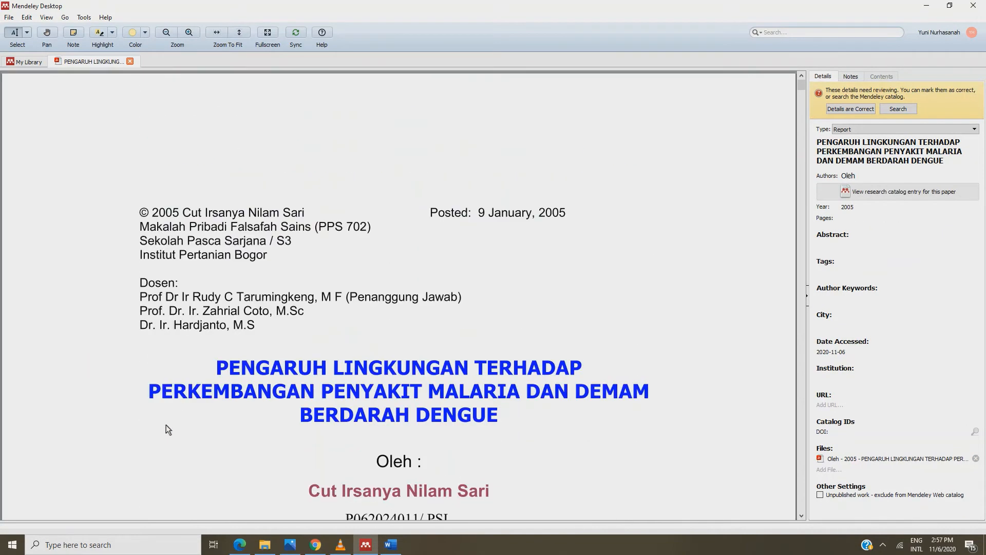
left_click(924, 6)
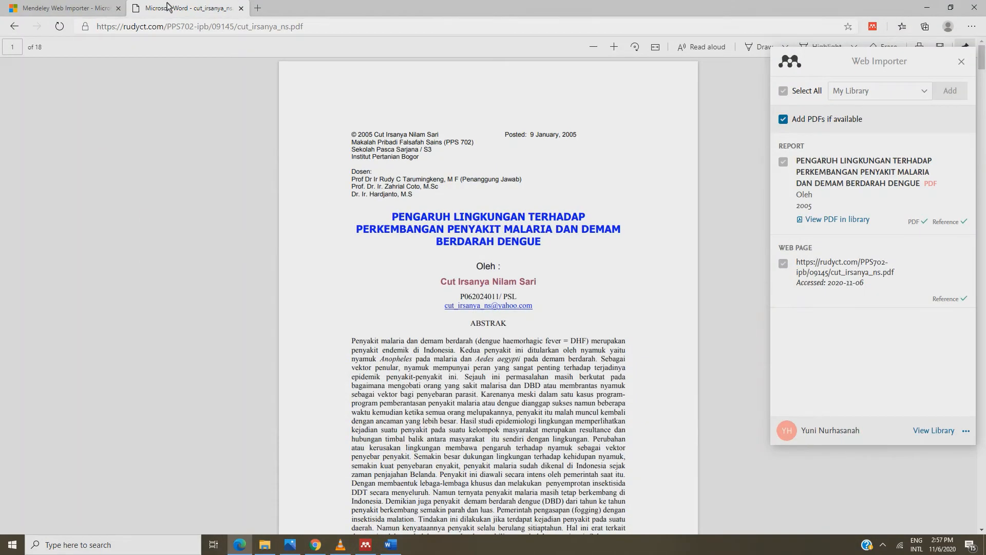
Search 'google' from Edge's address bar and go to the Google homepage
left_click(119, 28)
type("google")
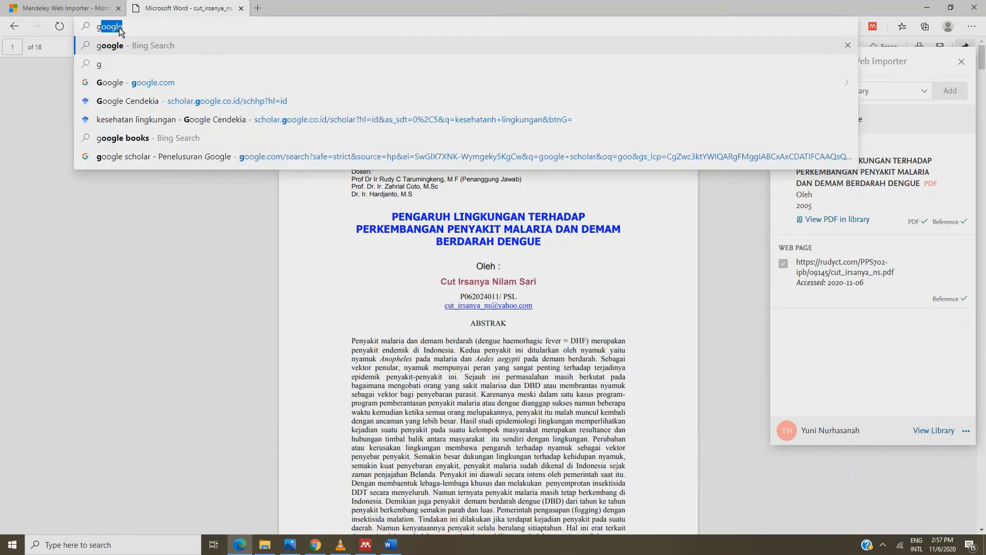
key("Return")
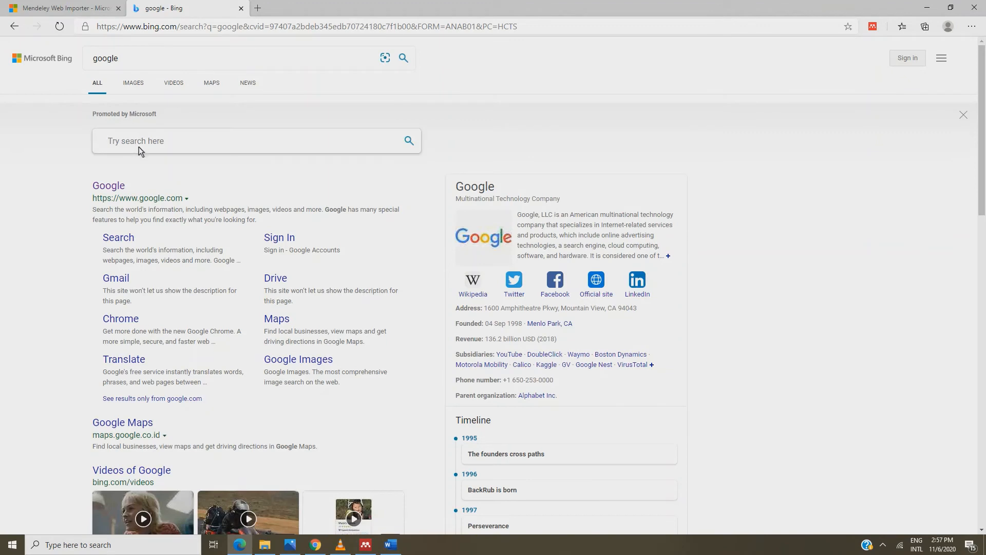
left_click(109, 185)
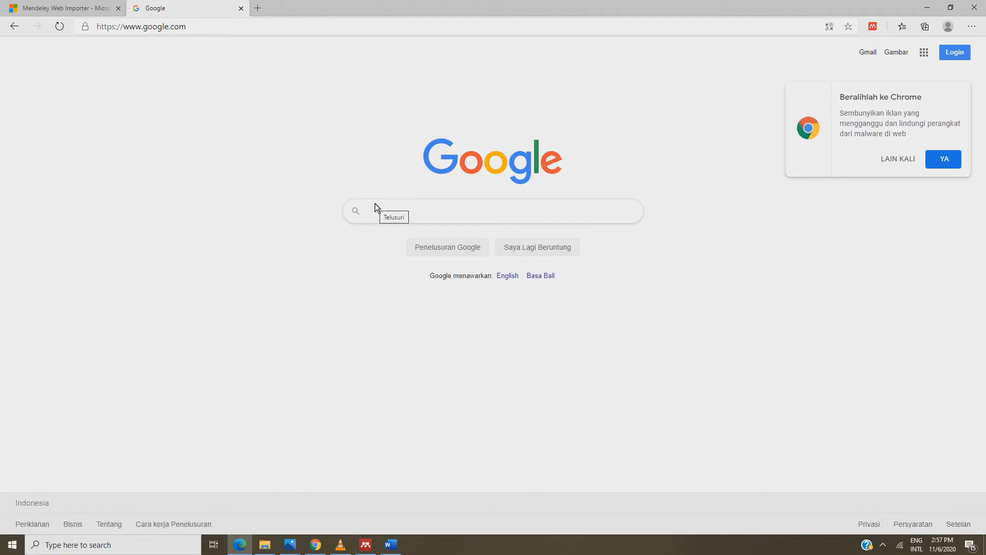
Search Google for 'google book' and open the Google Books site
type("google")
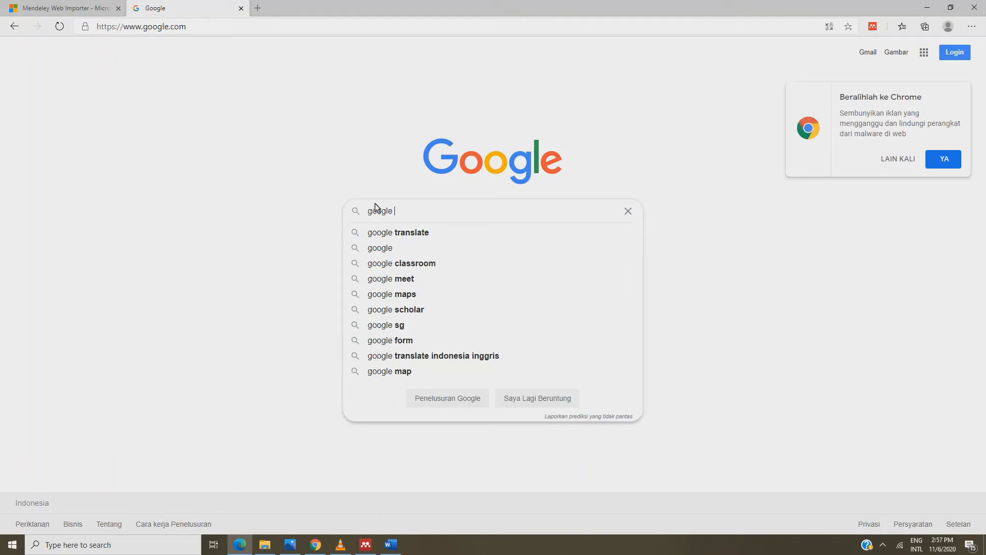
type(" boo")
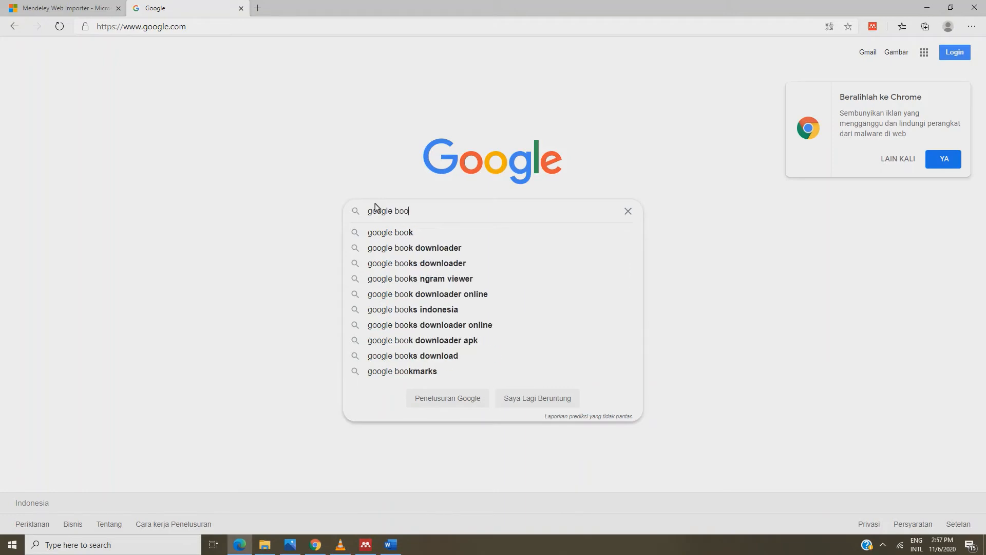
left_click(380, 231)
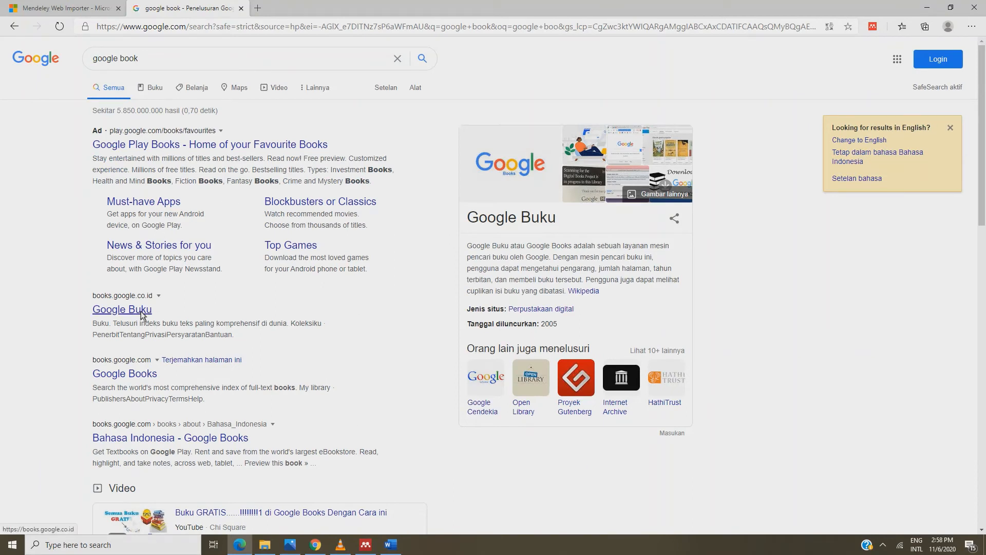
left_click(137, 371)
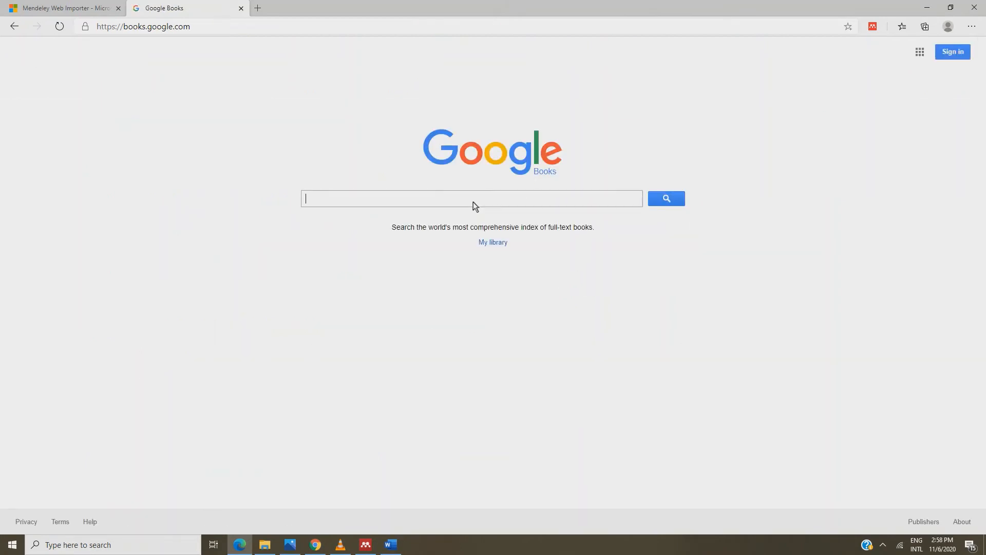
Search Google Books for 'epidemiologi lingkungan' and open the Epidemiologi Kesehatan Lingkungan book page
type("epide")
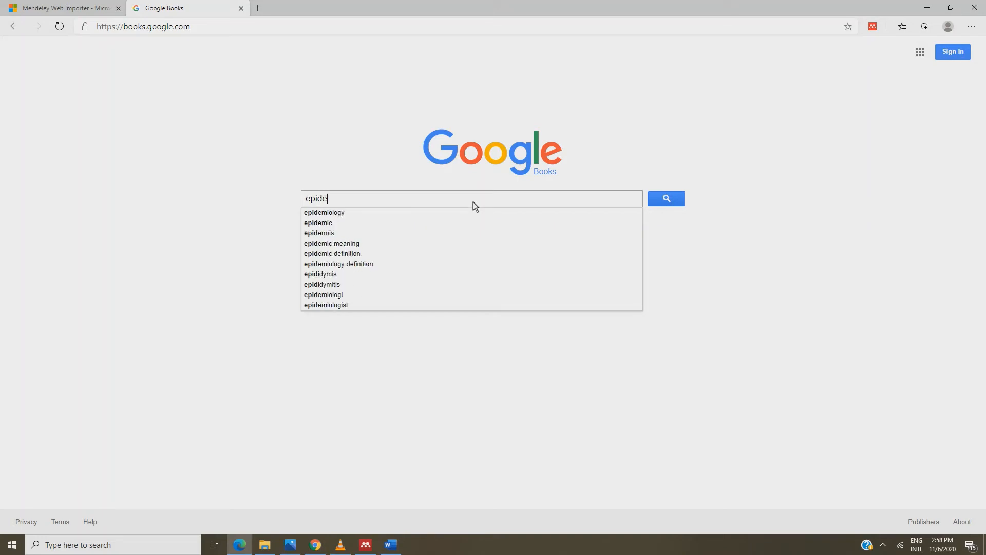
type("miologi")
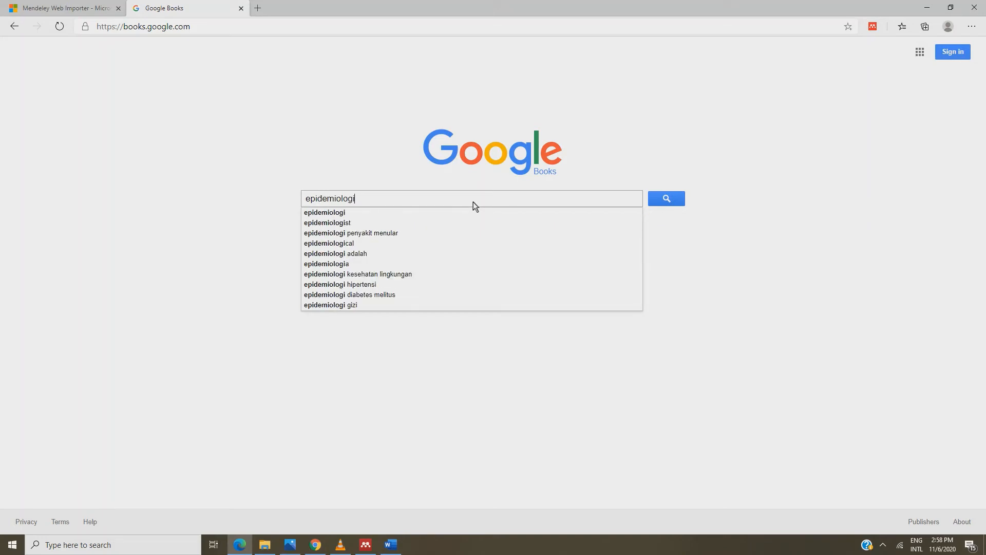
type(" lin")
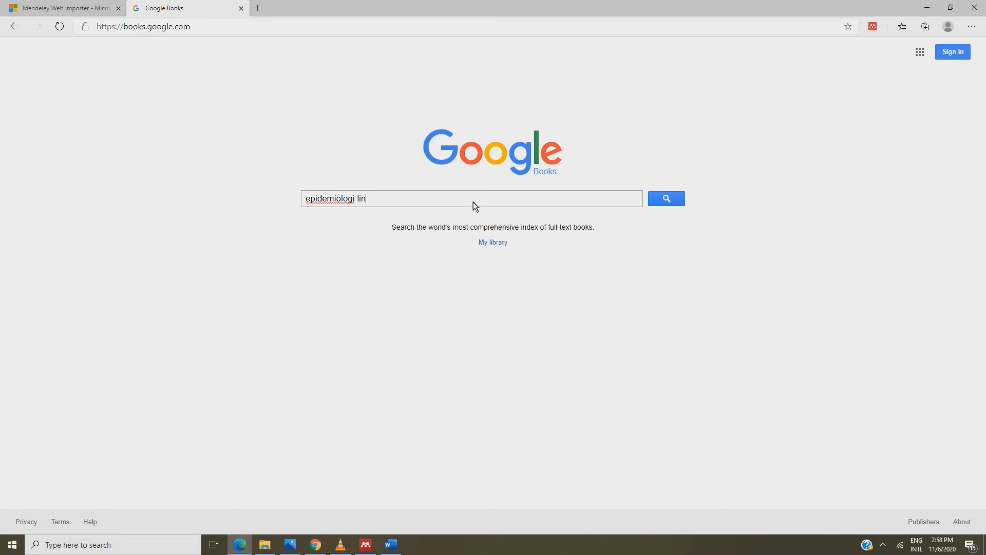
type("gkungan")
key("Return")
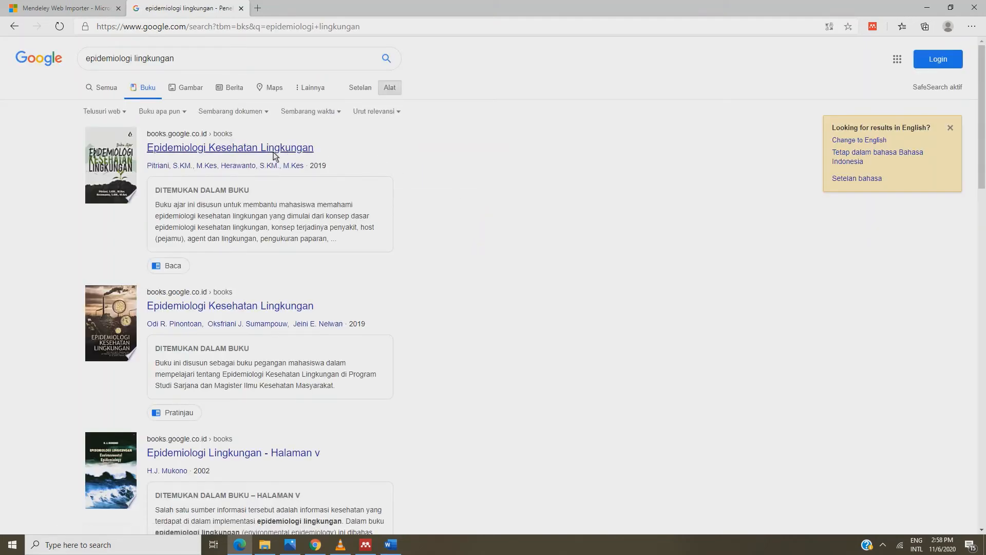
left_click(258, 151)
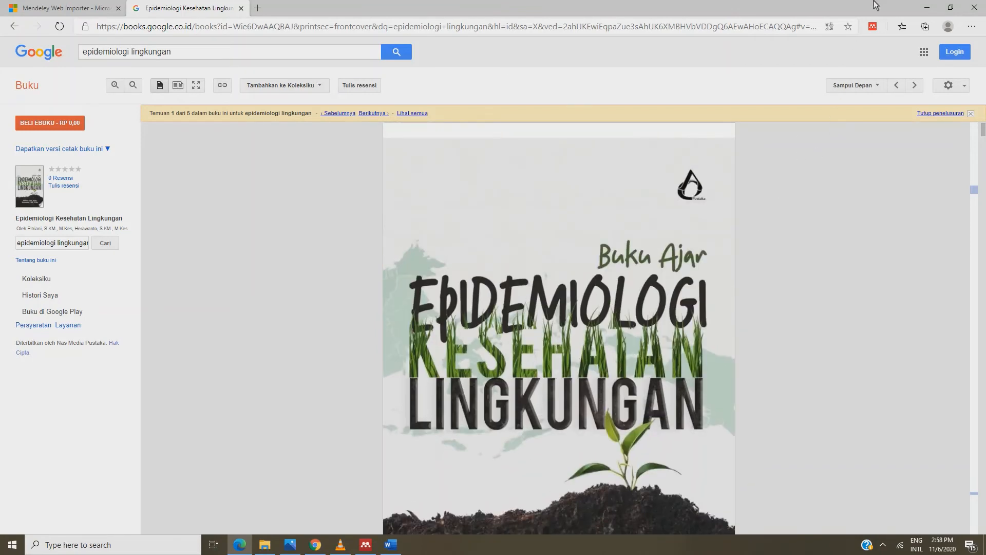
Add the book's reference to My Library with Mendeley Web Importer, then minimise Edge
left_click(872, 27)
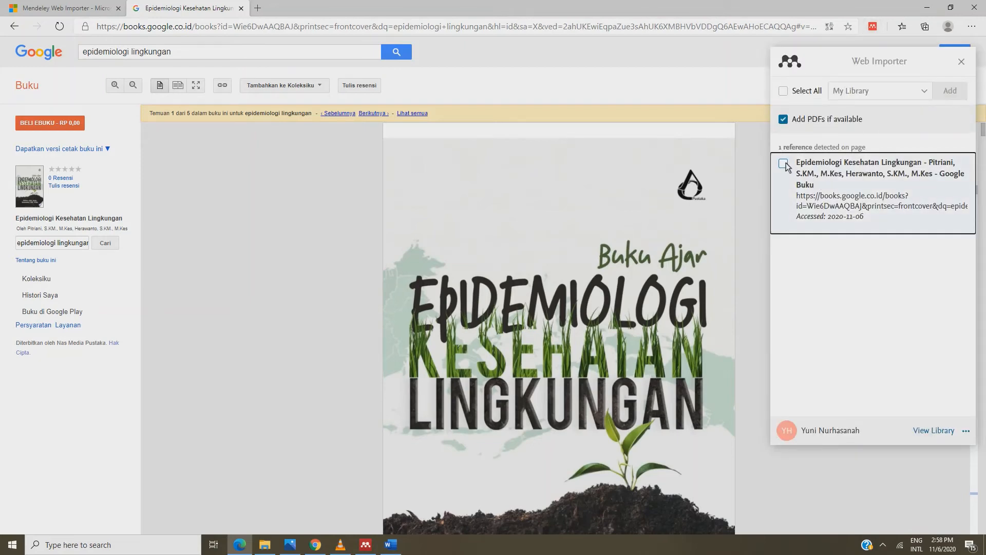
left_click(784, 164)
left_click(948, 95)
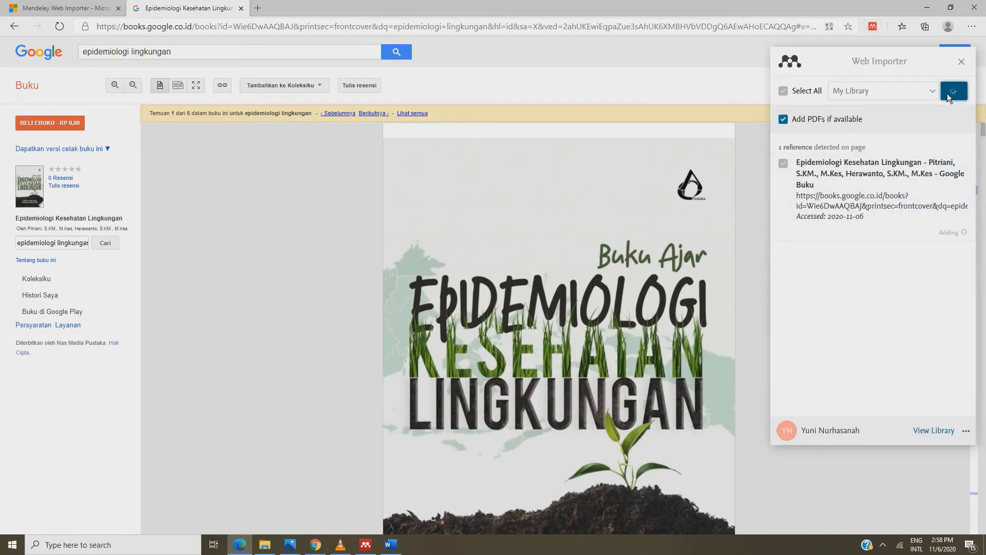
left_click(927, 8)
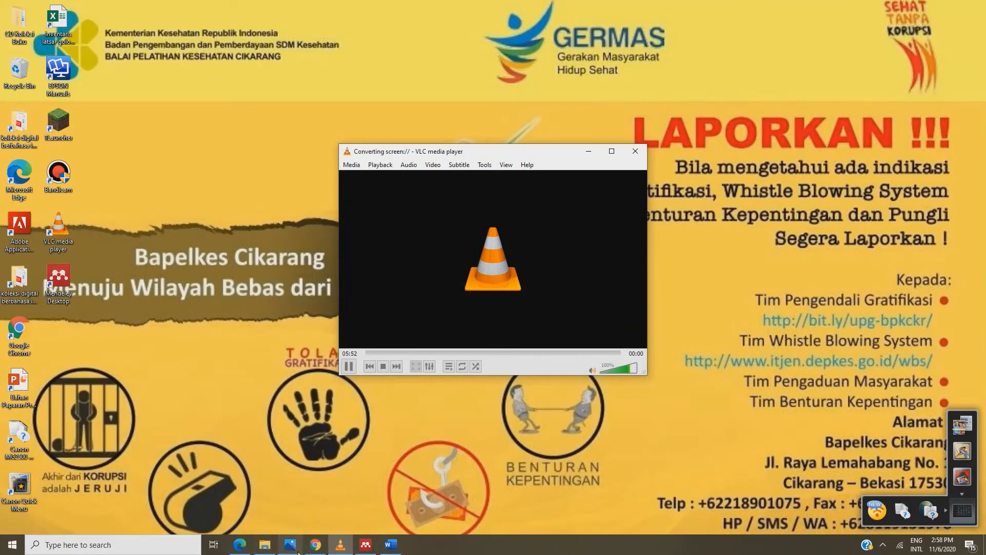
In Mendeley Desktop, close the PDF tab and check the new Epidemiologi Kesehatan Lingkungan entry
left_click(364, 546)
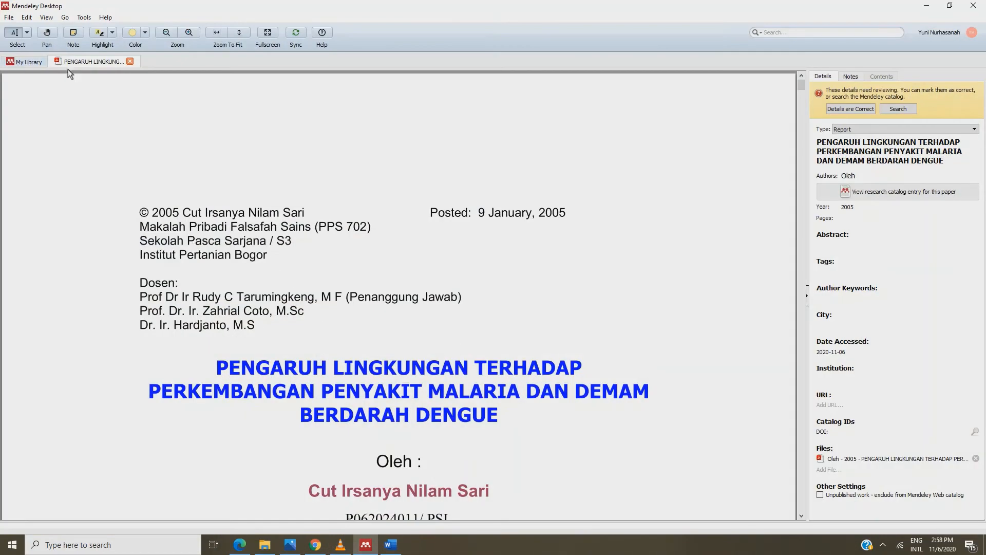
left_click(129, 62)
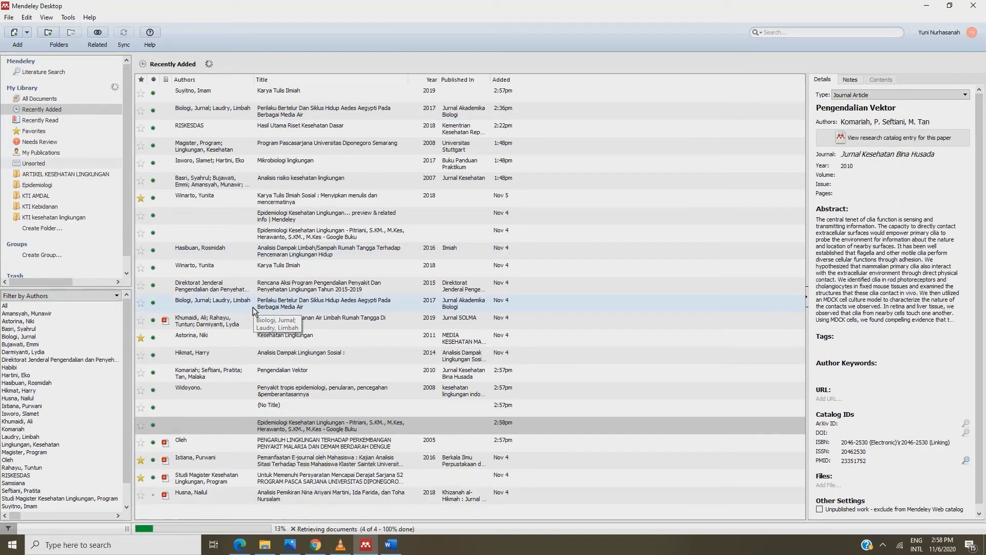
left_click(327, 420)
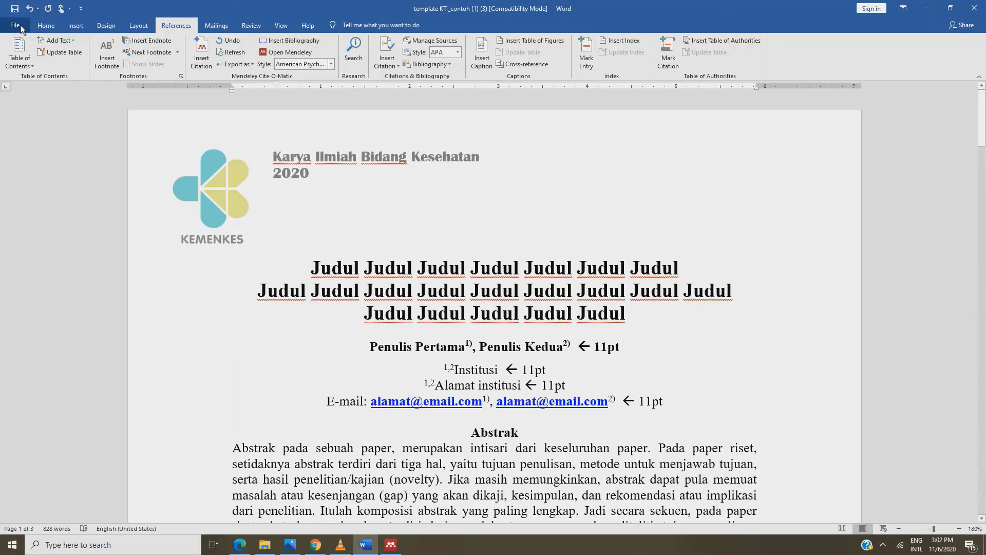
With Word's References tab showing, delete the dotted placeholder after 'Menurut' in PENDAHULUAN
left_click(49, 26)
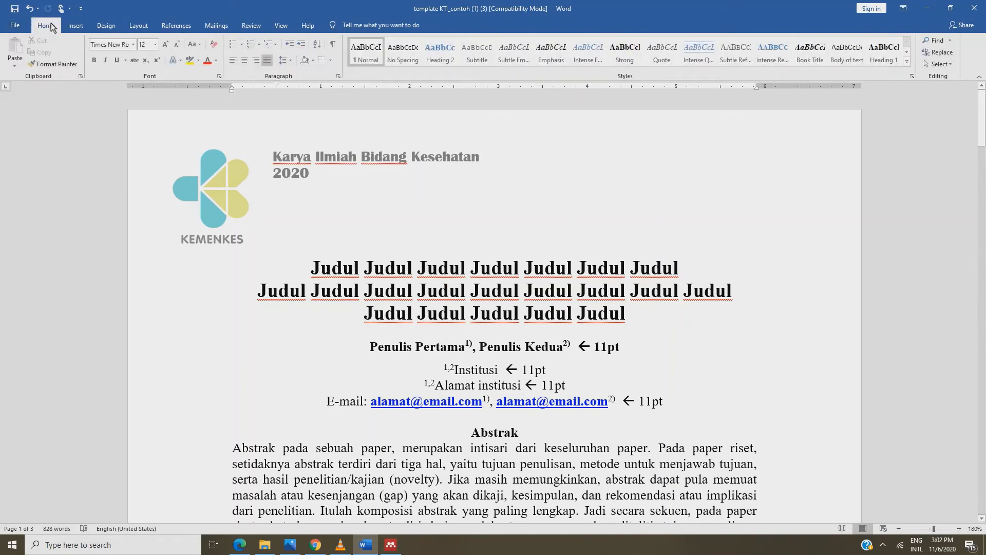
left_click(185, 31)
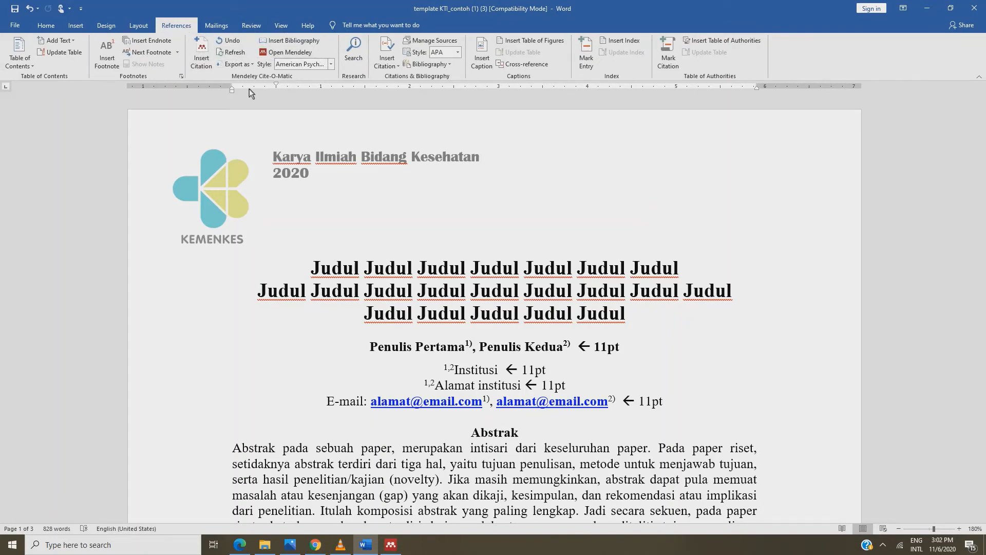
scroll(383, 249, "down", 15)
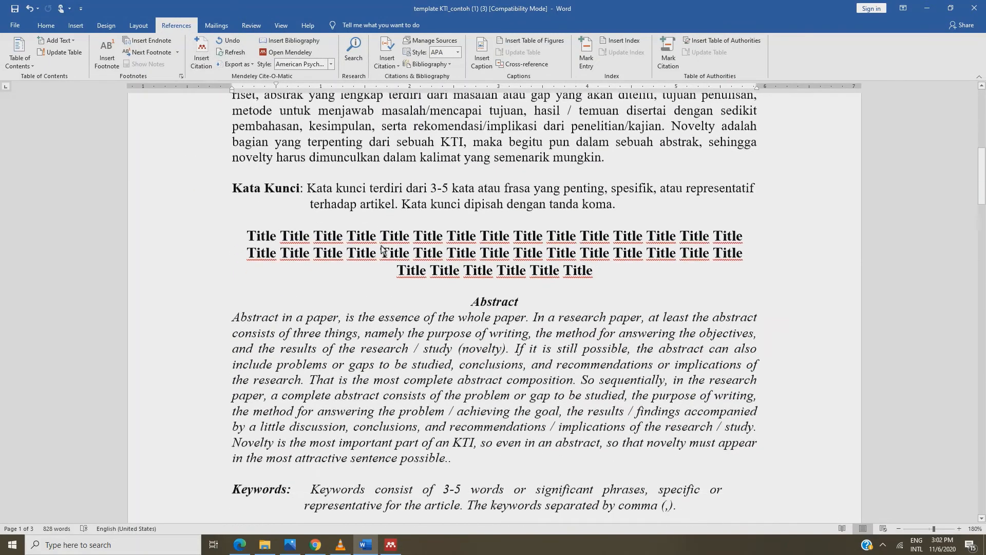
scroll(381, 246, "down", 10)
scroll(443, 217, "up", 5)
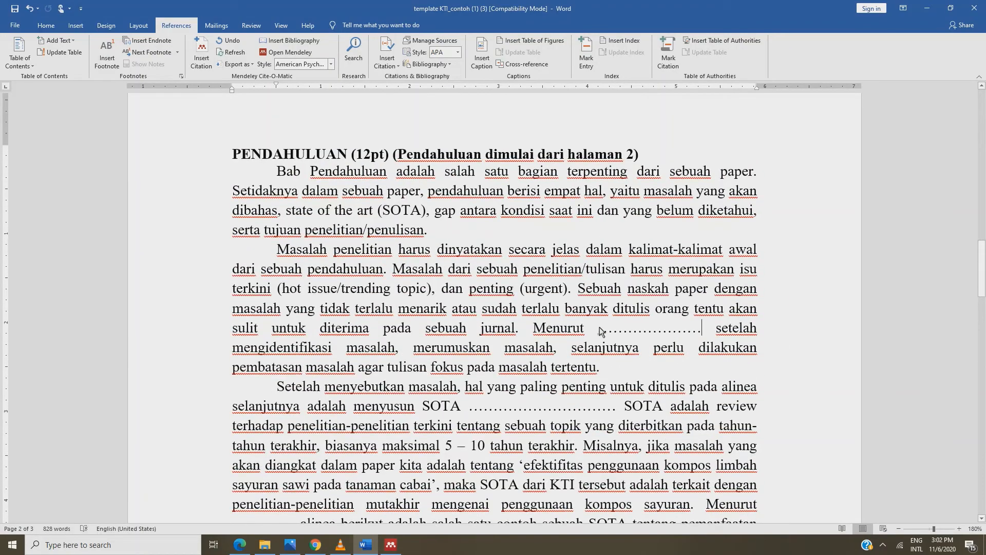
left_click_drag(599, 327, 704, 330)
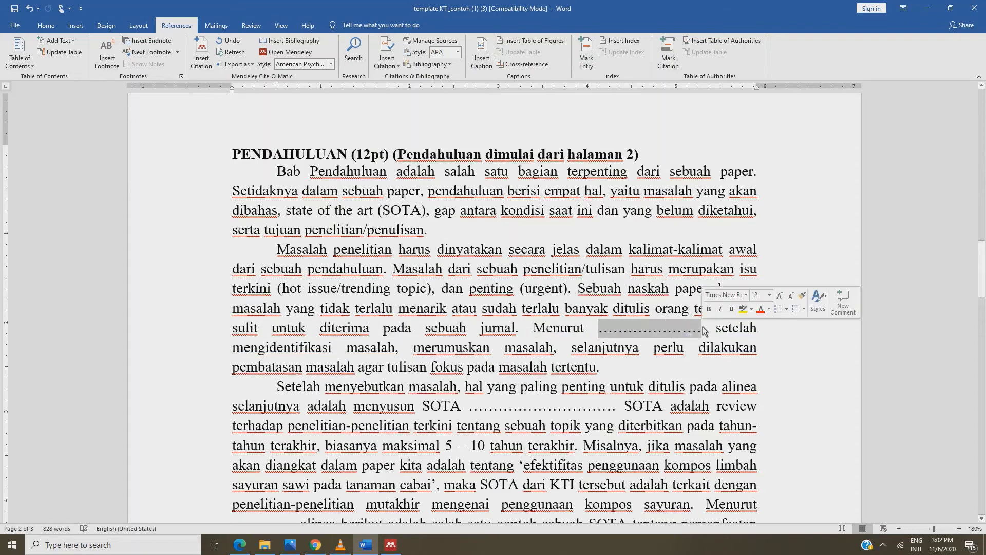
key("Delete")
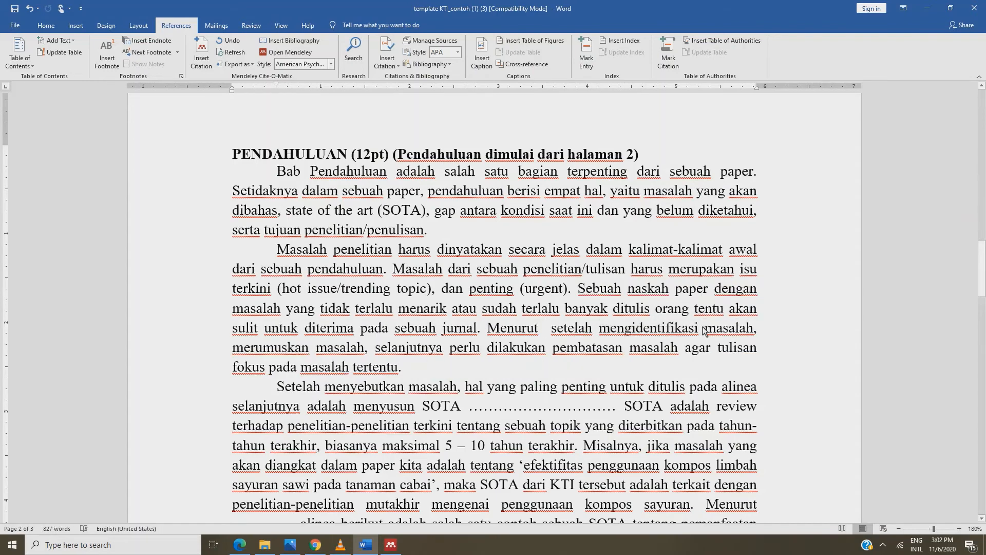
Cite the 2008 tropical-disease epidemiology article from the Mendeley library after "Menurut"
left_click(204, 58)
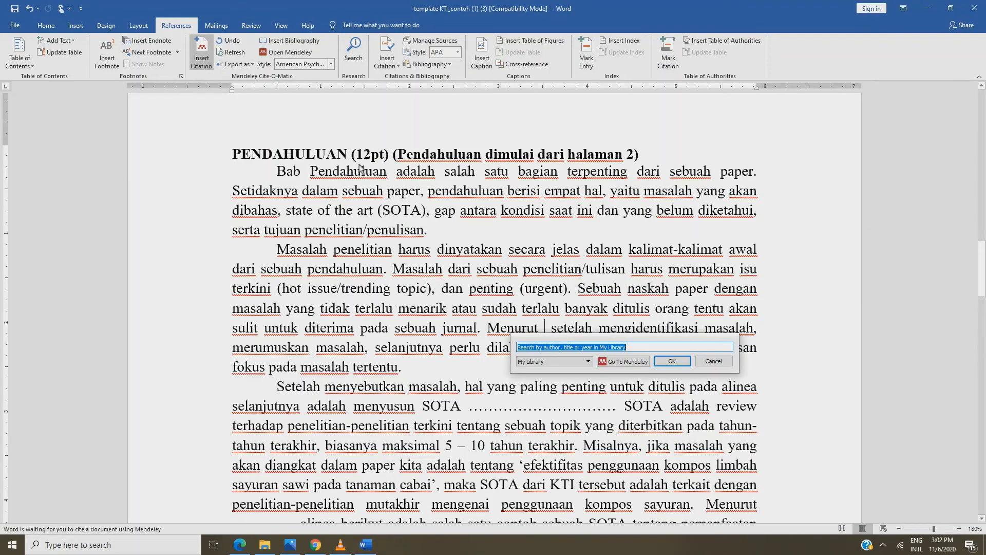
left_click(637, 363)
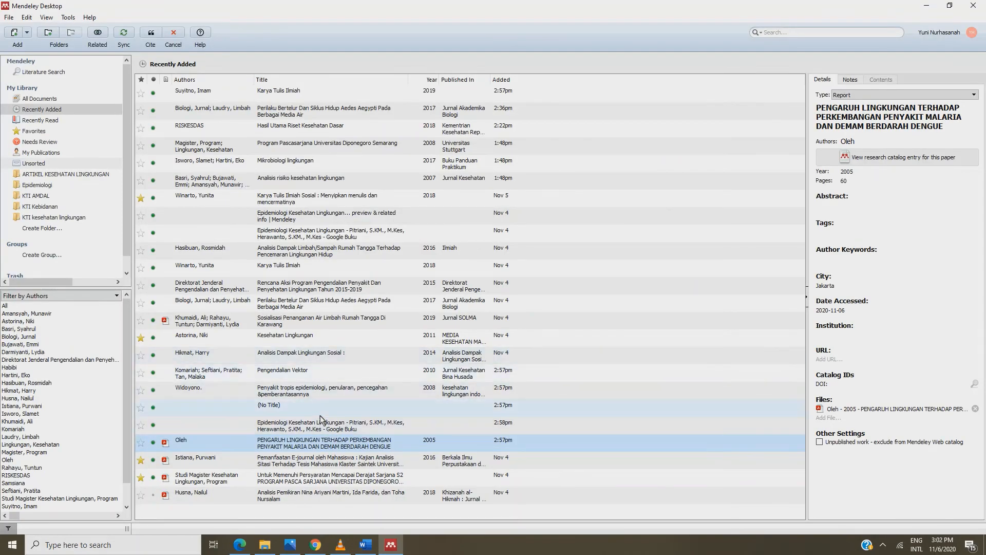
left_click(297, 394)
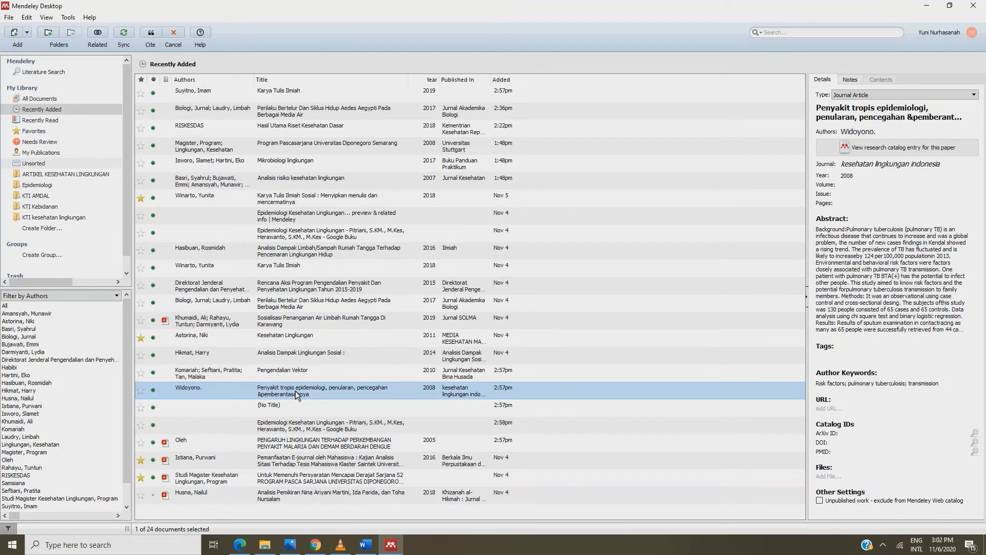
left_click(151, 34)
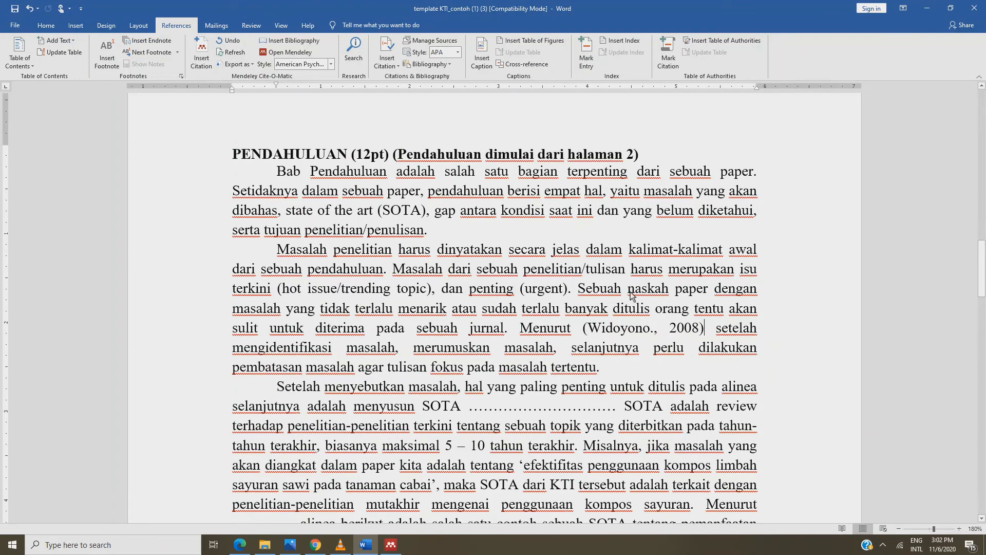
Edit the citation to narrative "Widoyono., (2008)", keep the manual edit, and delete the dots after "SOTA"
left_click(670, 332)
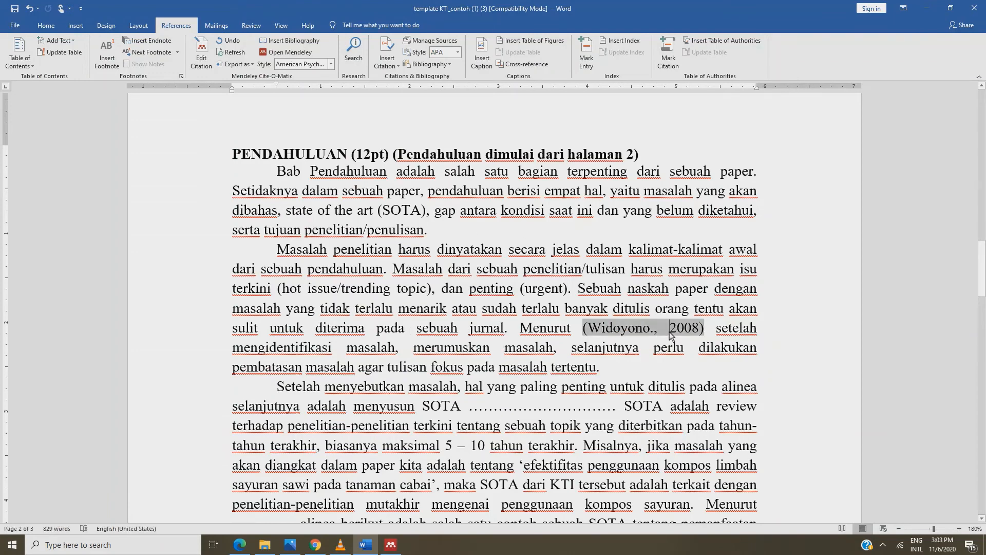
type("(")
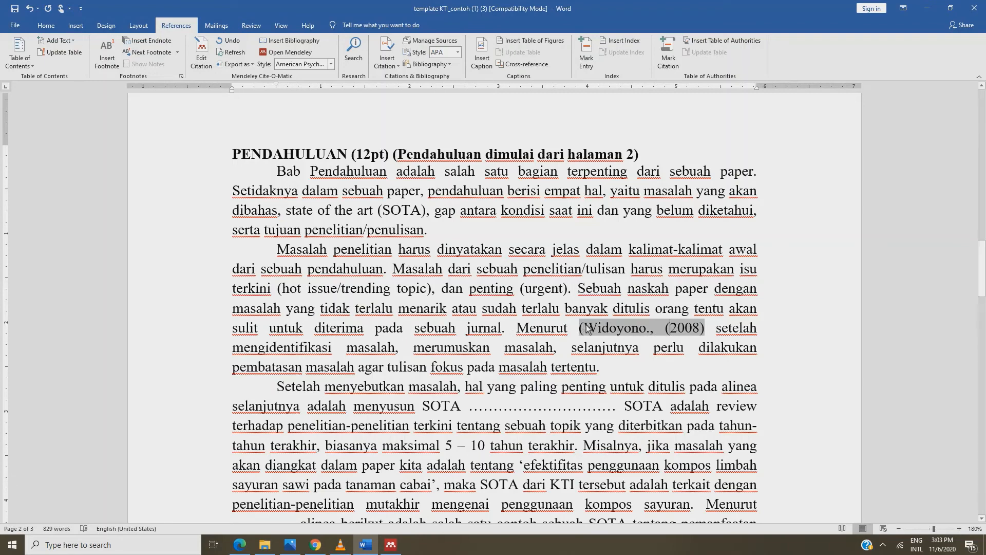
key("BackSpace")
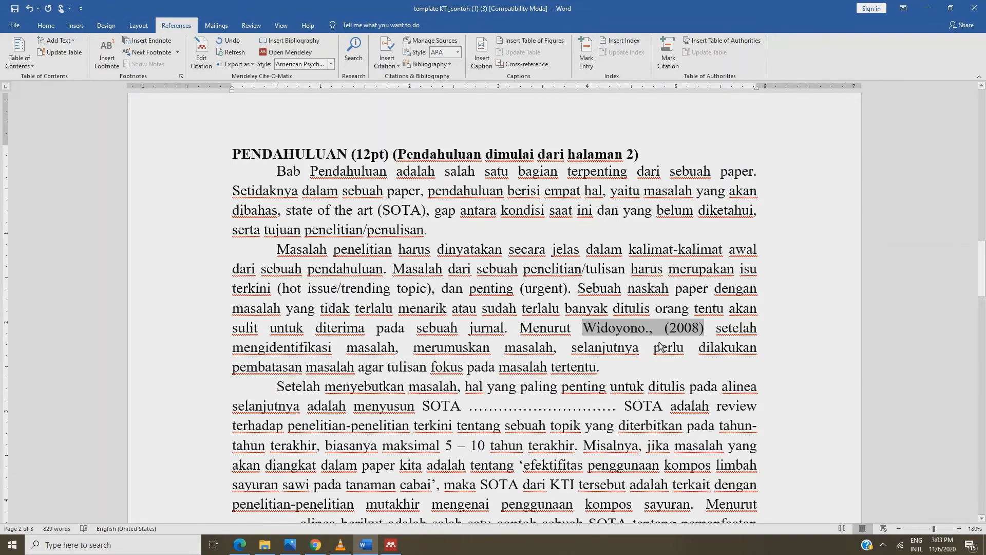
left_click(708, 334)
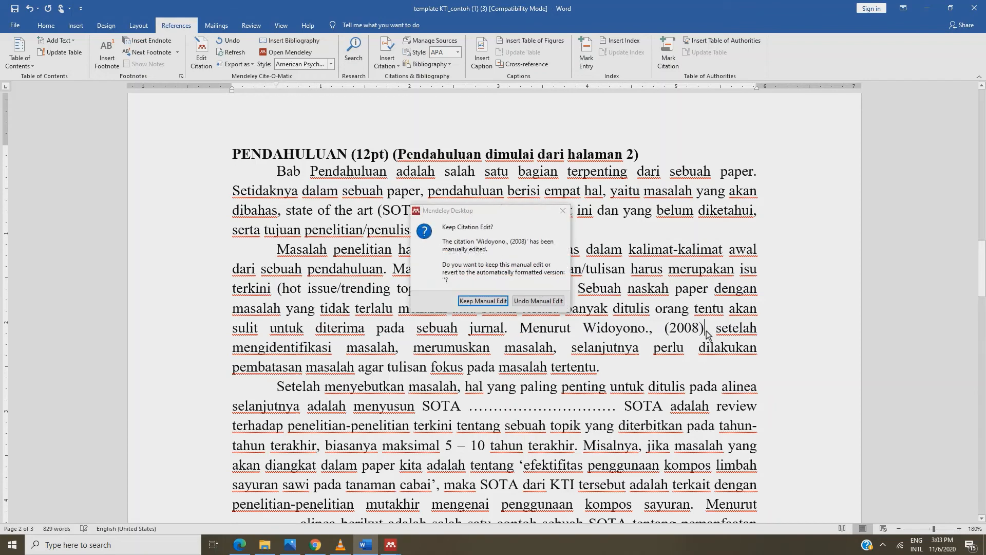
left_click(483, 300)
left_click_drag(470, 408, 618, 414)
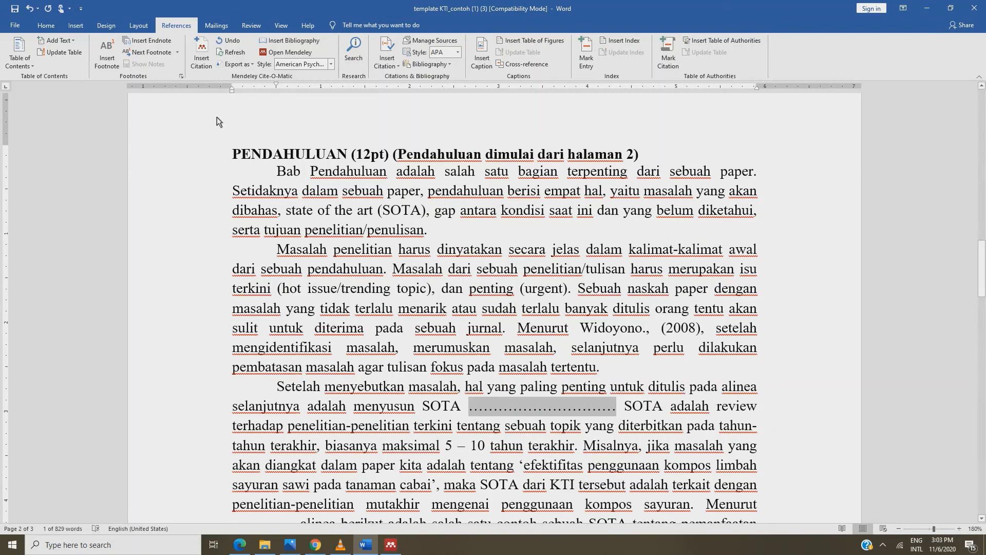
key("BackSpace")
Cite the Husna 2018 paper from the Mendeley library after "menyusun SOTA"
left_click(209, 58)
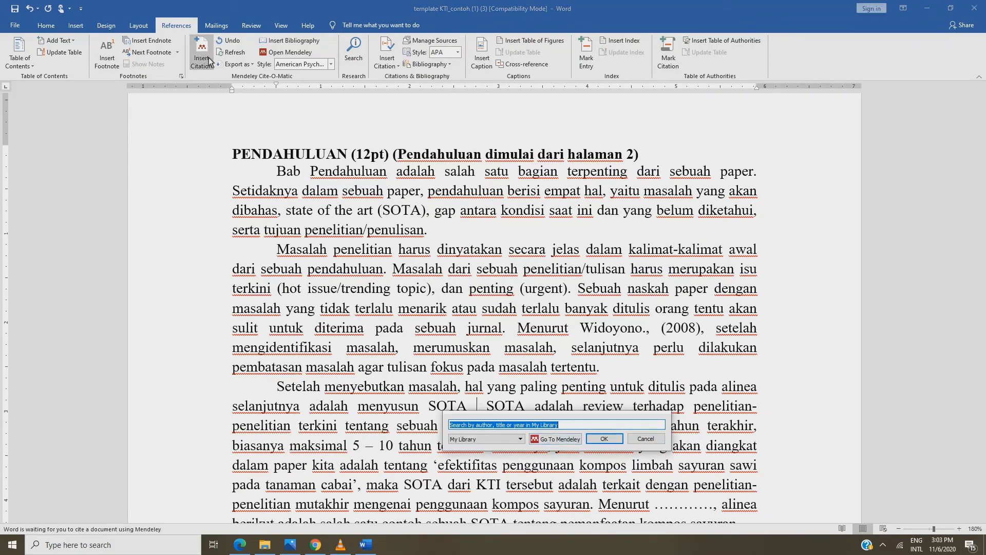
left_click(555, 439)
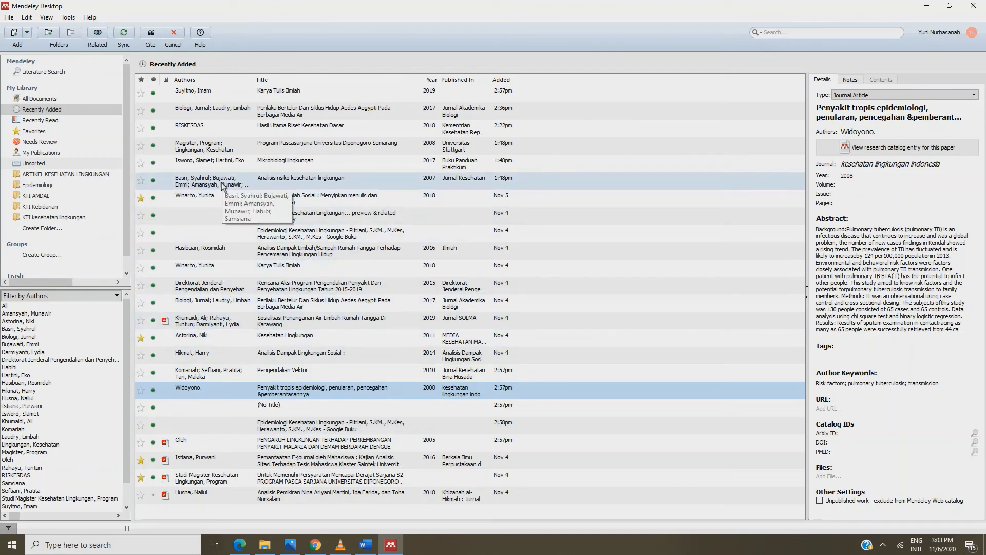
left_click(216, 492)
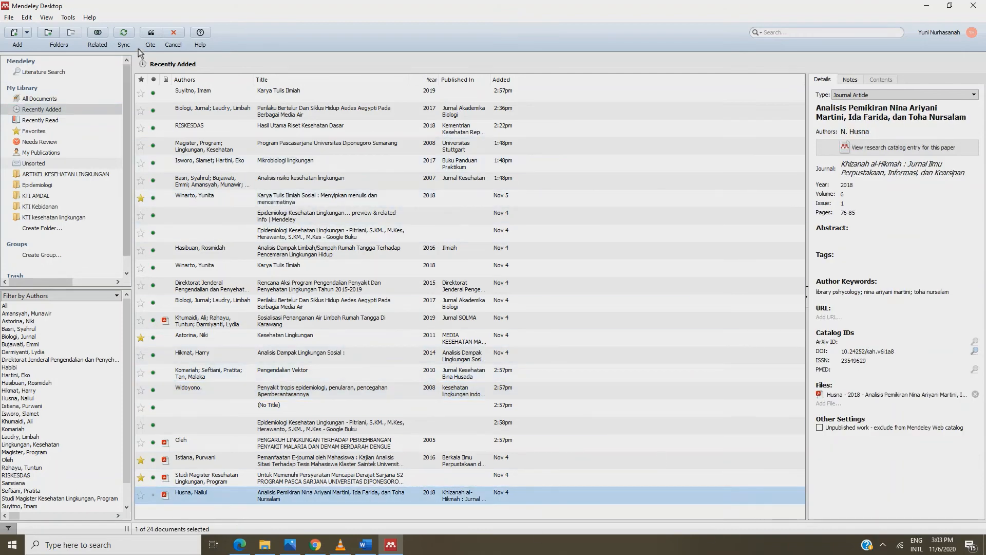
left_click(150, 35)
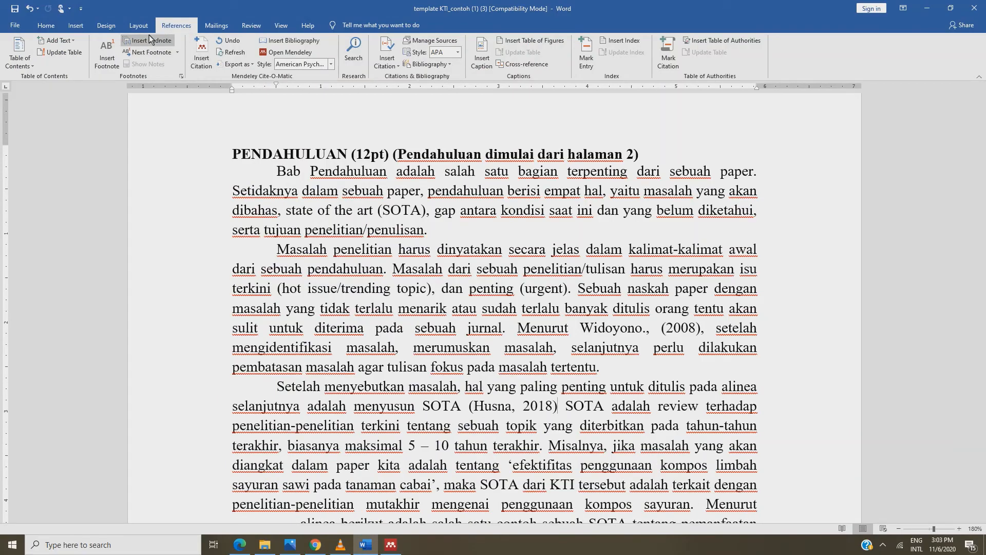
Edit the citation to read "Husna, (2018),", keeping the manual edit, with a trailing comma
left_click(523, 407)
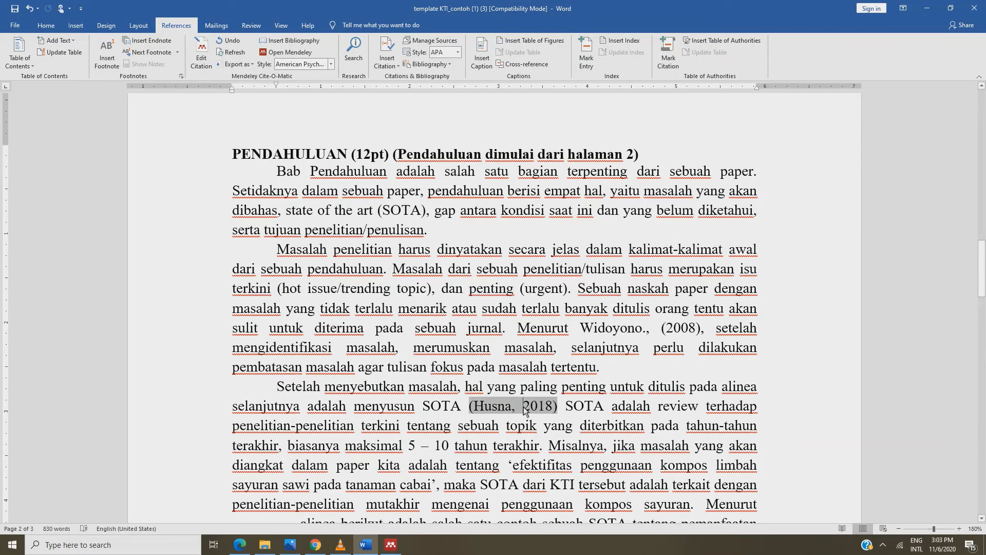
type("(")
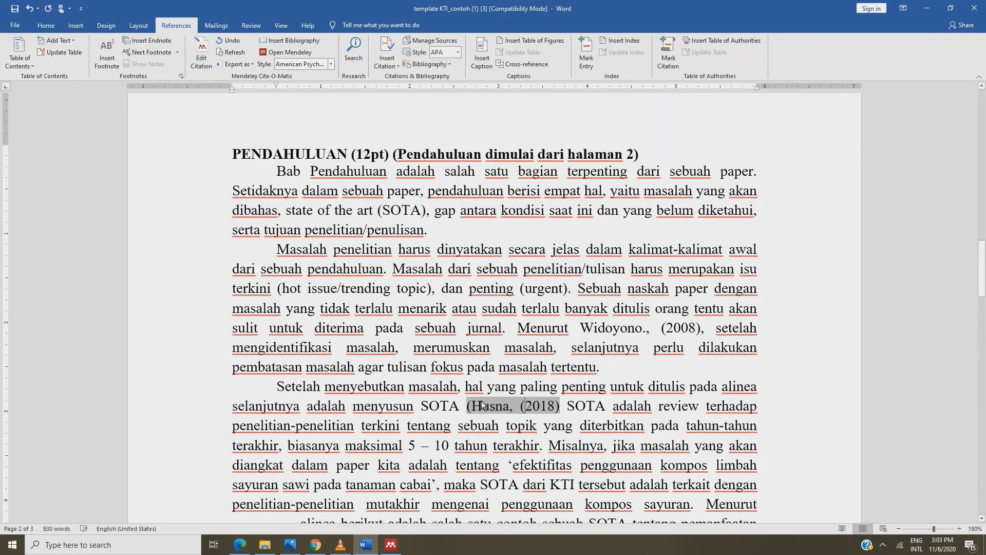
key("BackSpace")
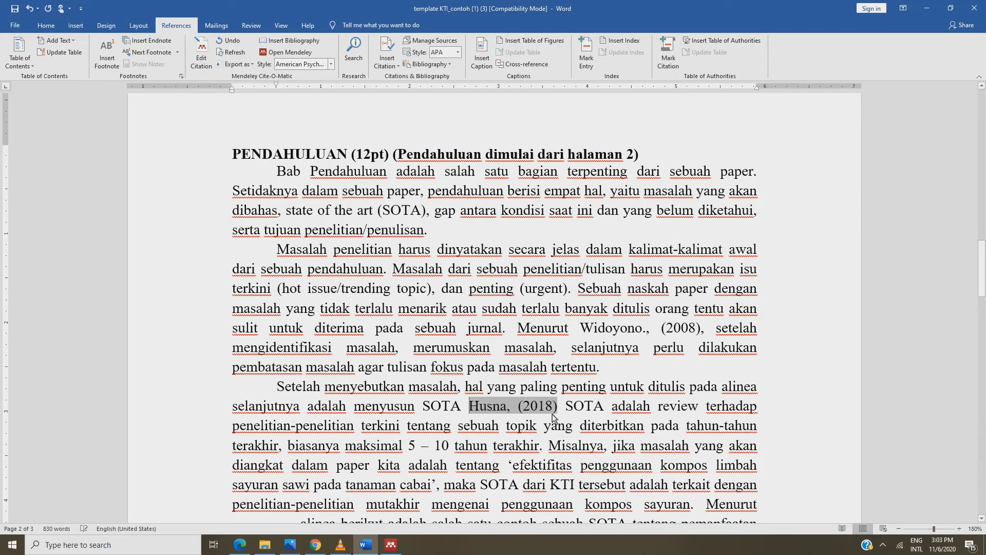
left_click(556, 410)
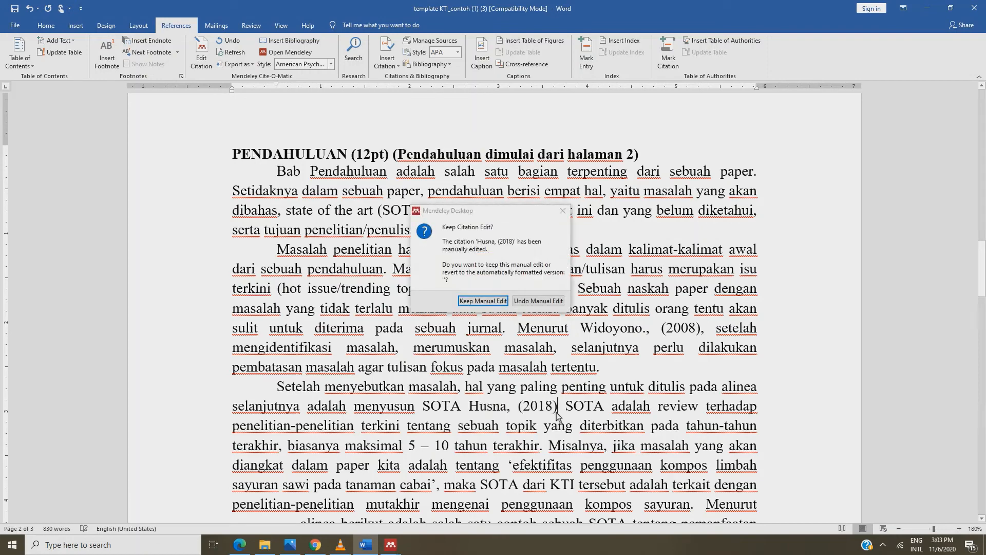
left_click(482, 301)
type(",")
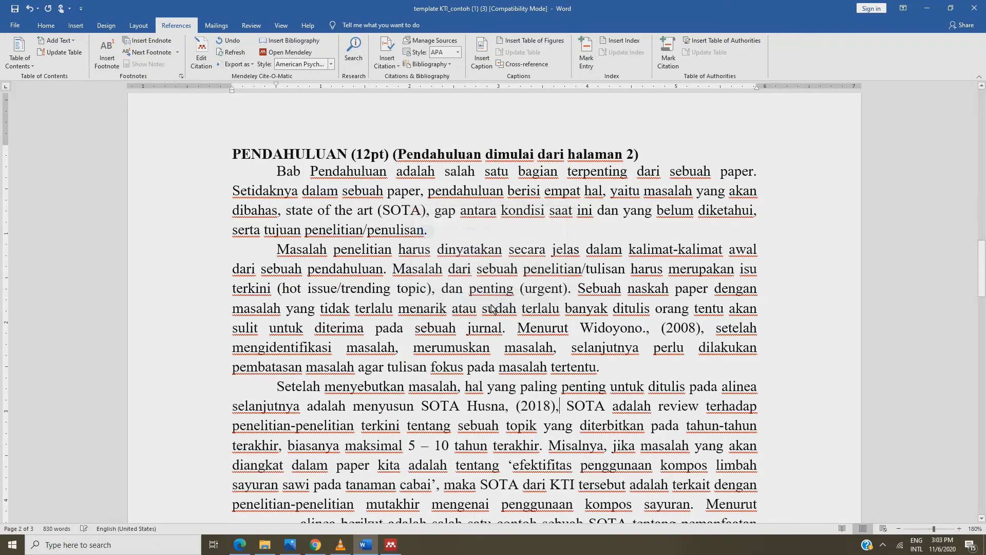
scroll(491, 308, "down", 4)
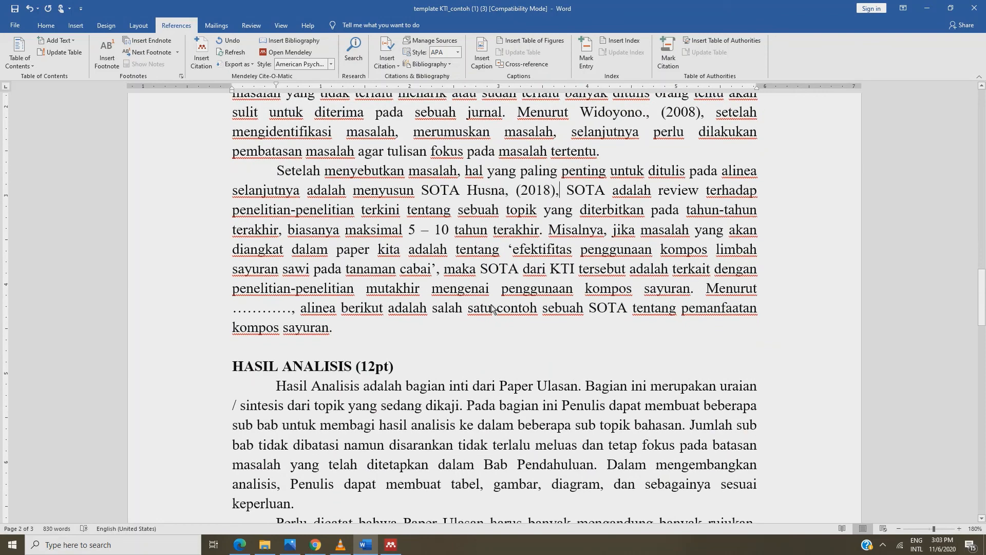
Replace the dotted placeholder after the later "Menurut" with a citation of the Khumaidi 2019 waste-water paper
left_click_drag(291, 310, 234, 311)
left_click(202, 46)
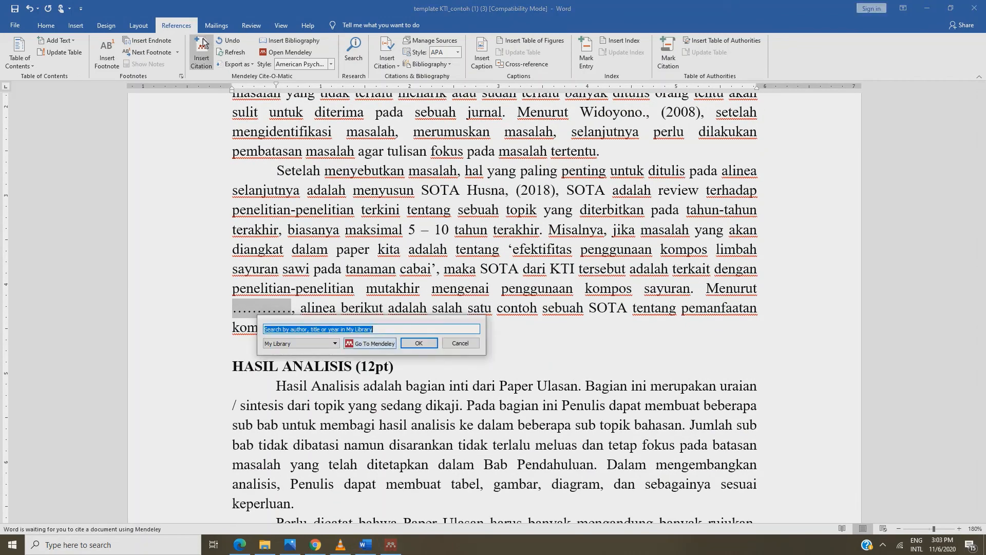
left_click(370, 343)
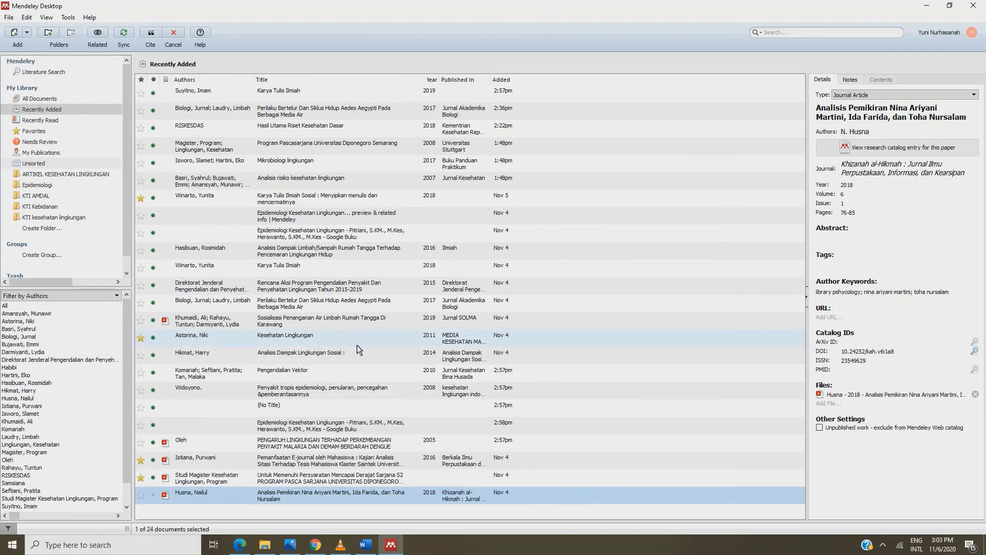
left_click(286, 327)
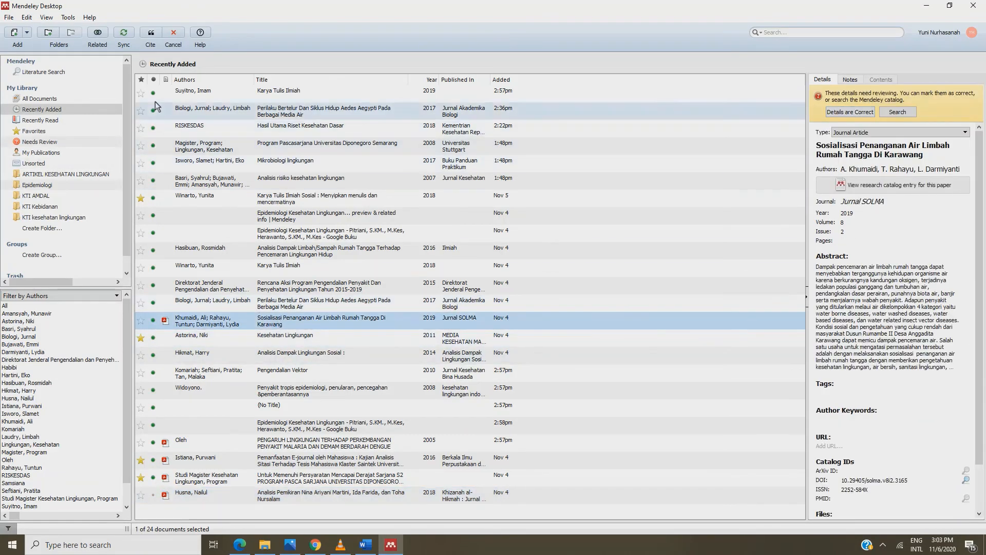
left_click(151, 35)
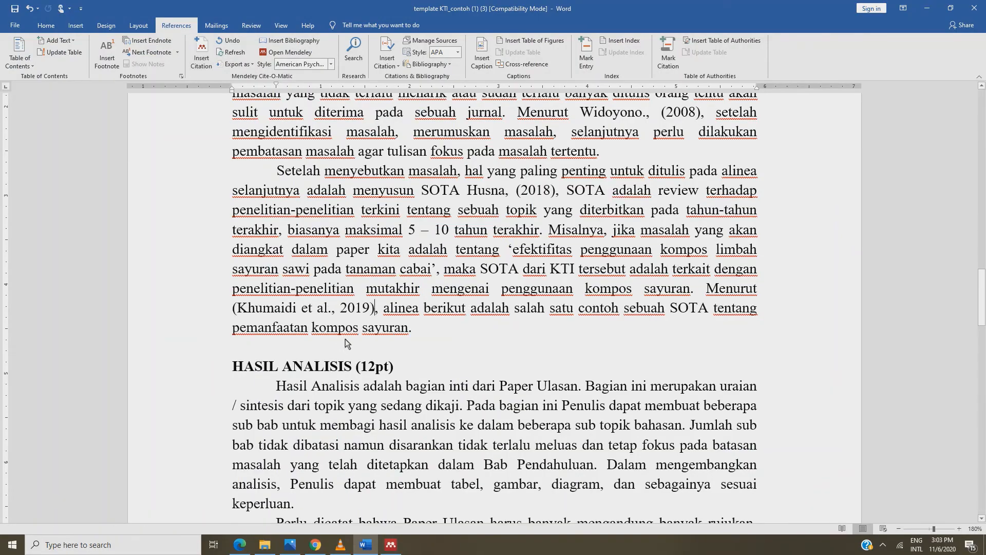
Edit the citation to narrative "Khumaidi et al., (2019)" and keep the manual edit
left_click(340, 309)
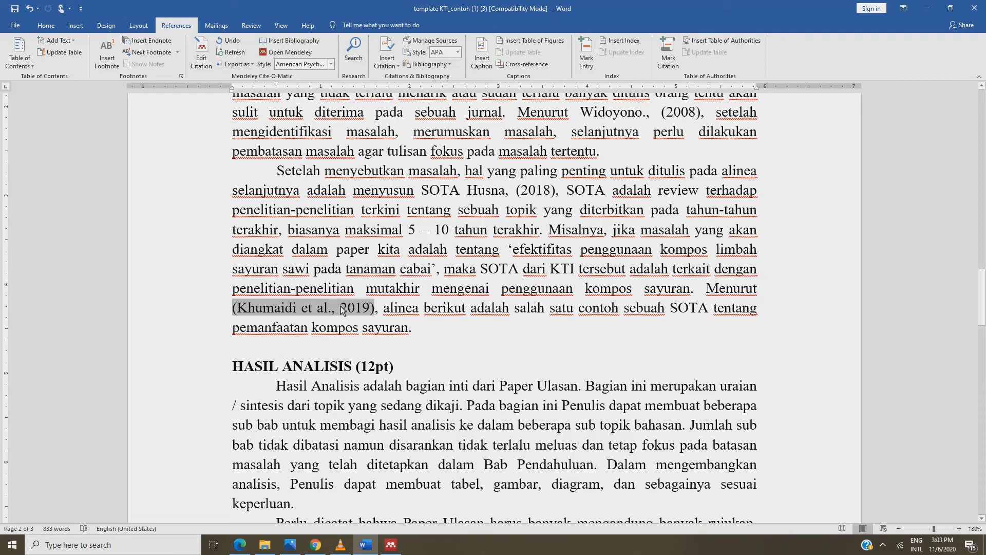
type("(")
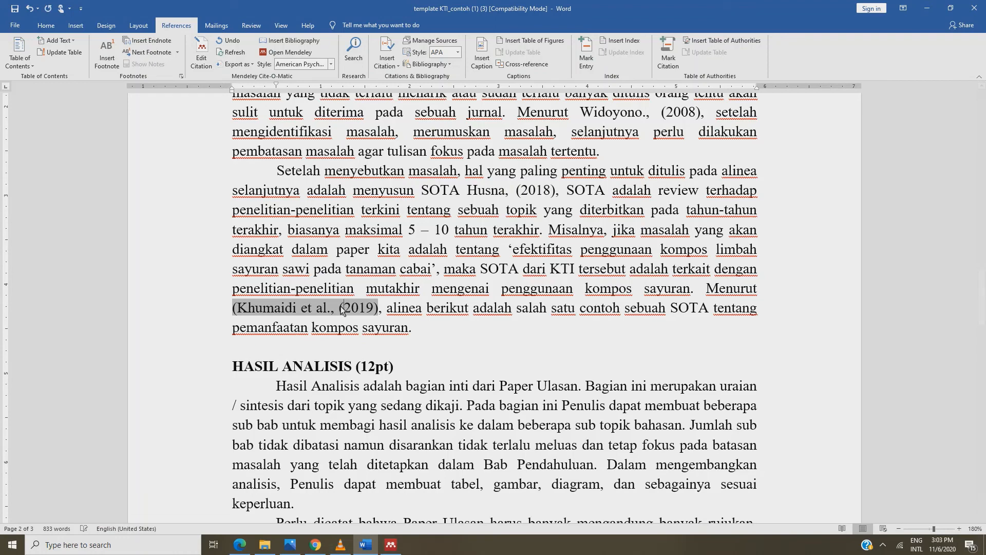
left_click(240, 311)
key("BackSpace")
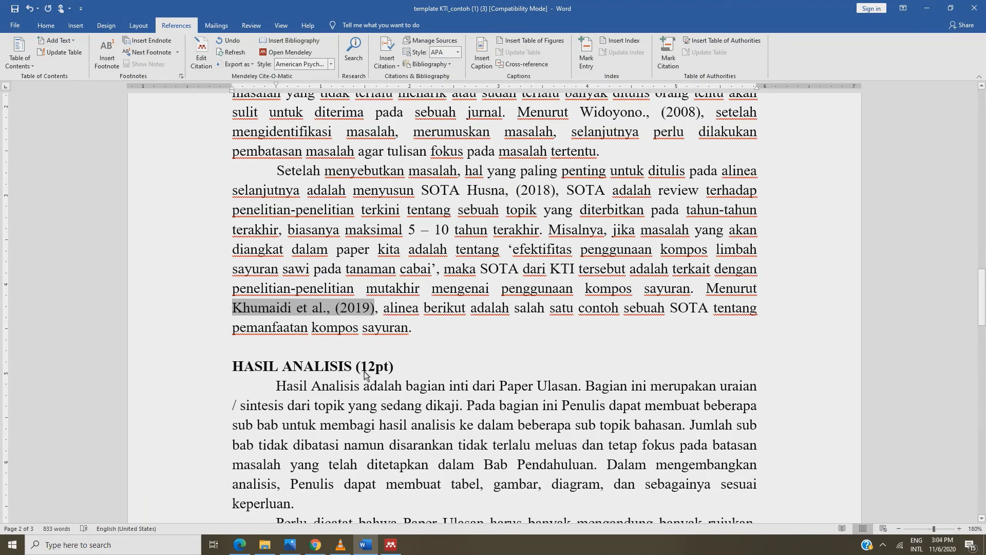
left_click(374, 310)
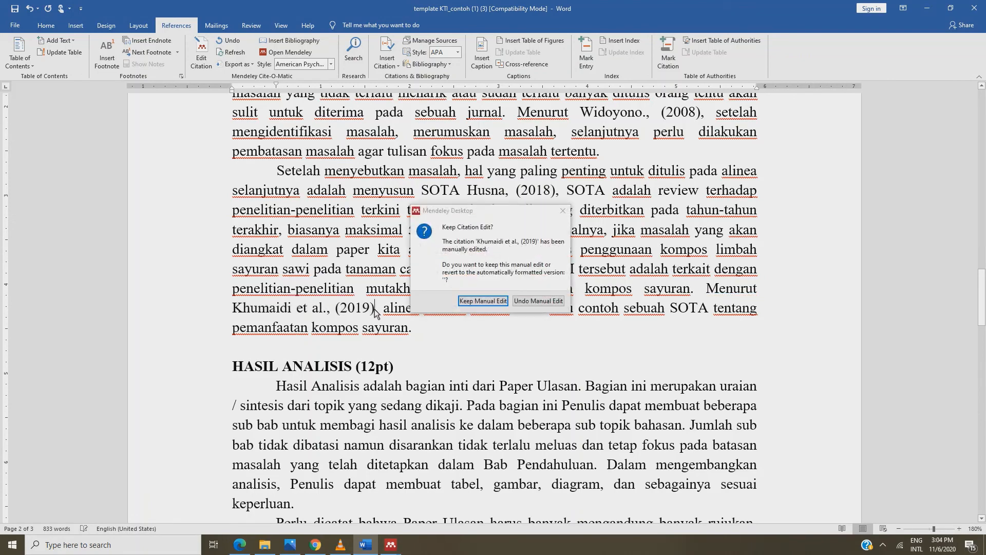
left_click(455, 300)
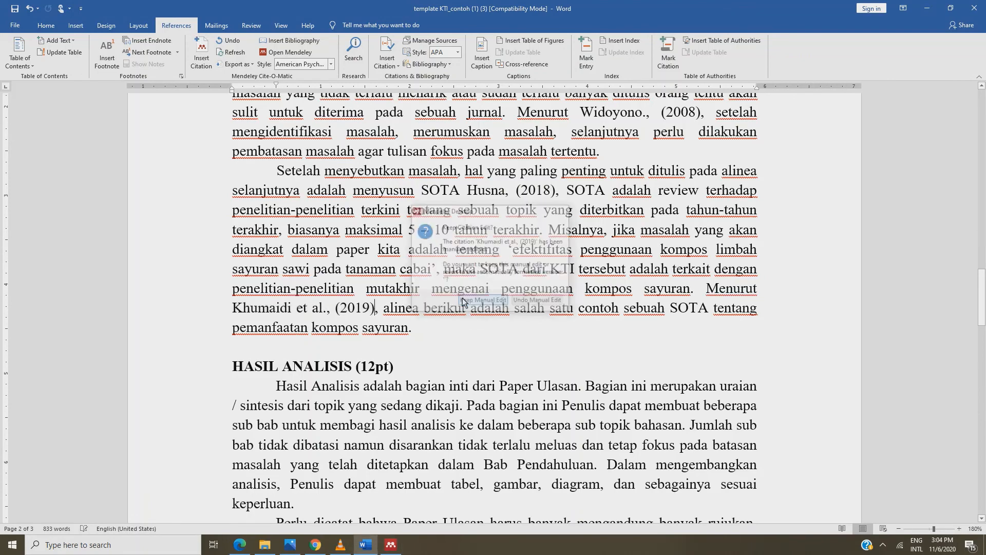
scroll(463, 302, "down", 1)
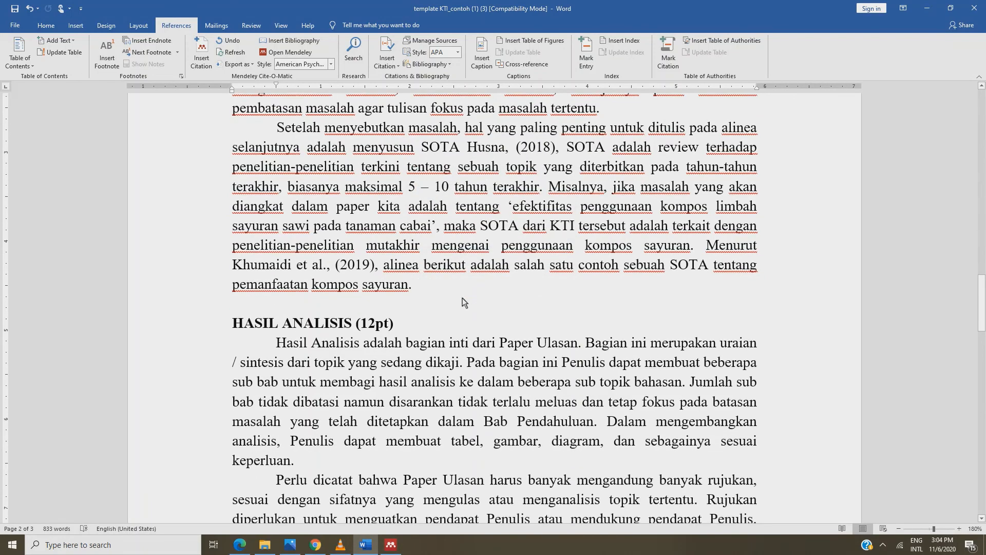
Insert an APA bibliography of Husna 2018, Khumaidi 2019 and Widoyono 2008 below DAFTAR PUSTAKA
scroll(462, 302, "down", 15)
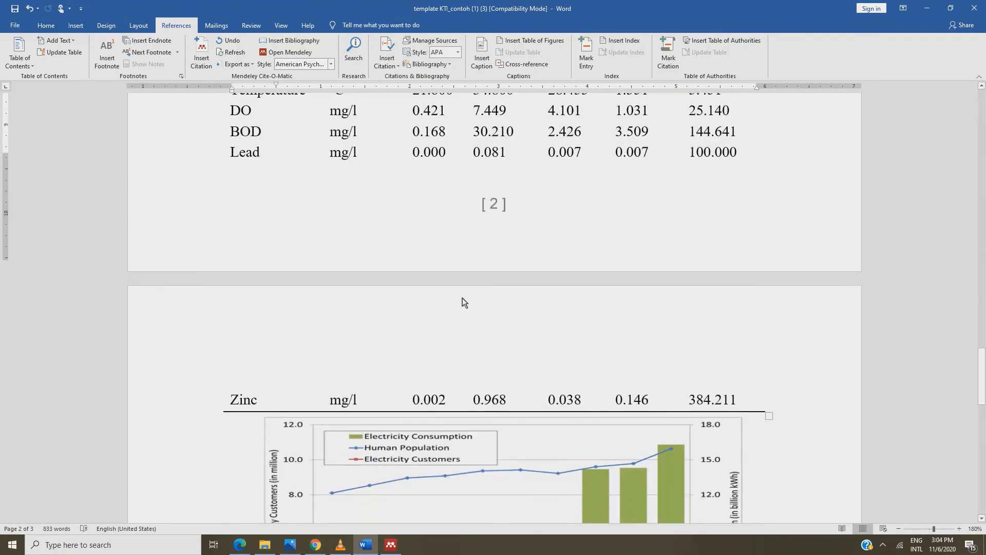
scroll(463, 301, "down", 12)
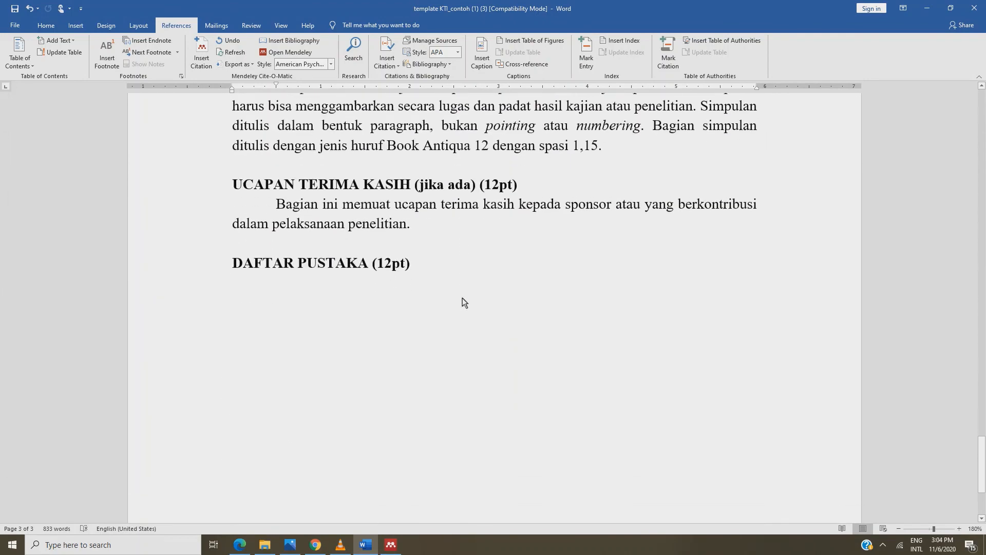
left_click(258, 306)
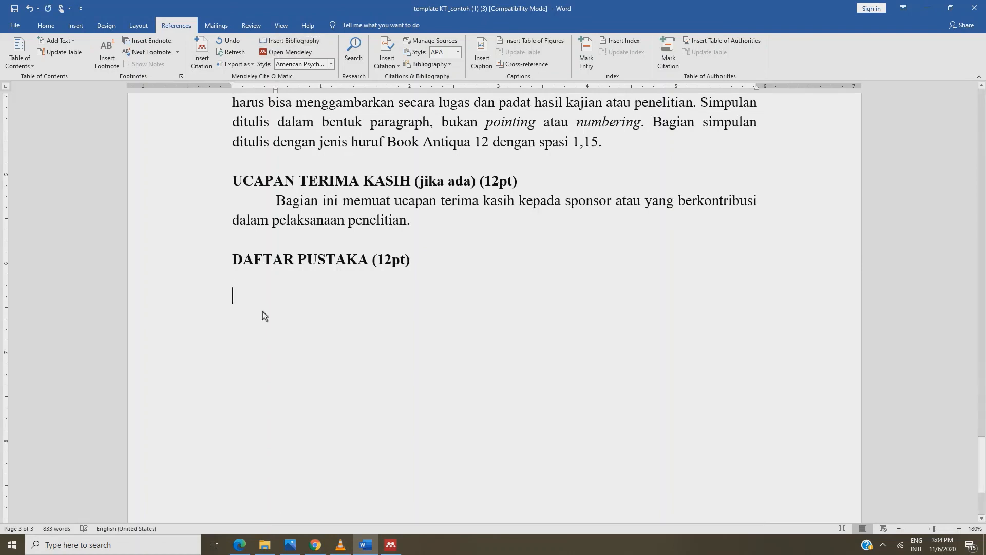
left_click(282, 40)
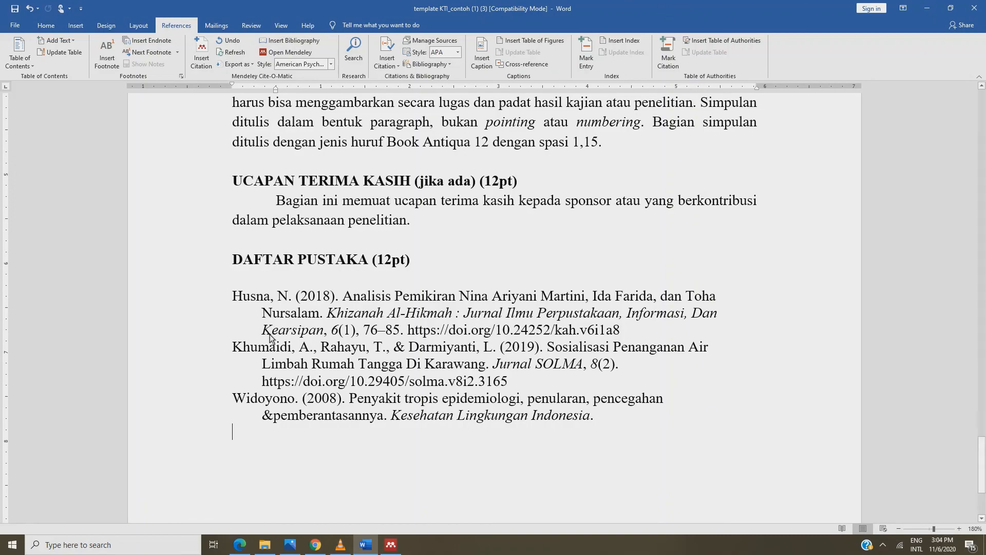
scroll(379, 347, "up", 10)
scroll(377, 344, "up", 15)
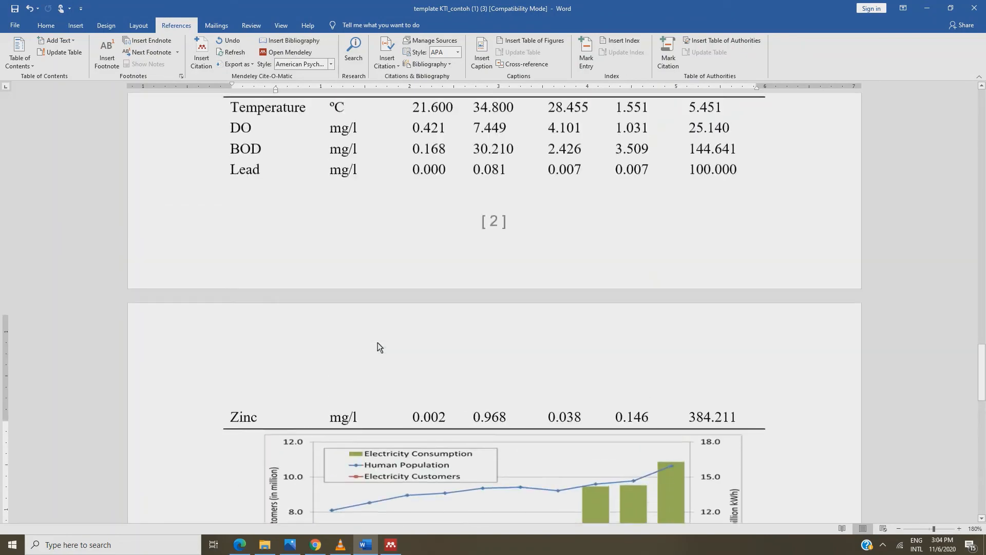
scroll(377, 343, "up", 4)
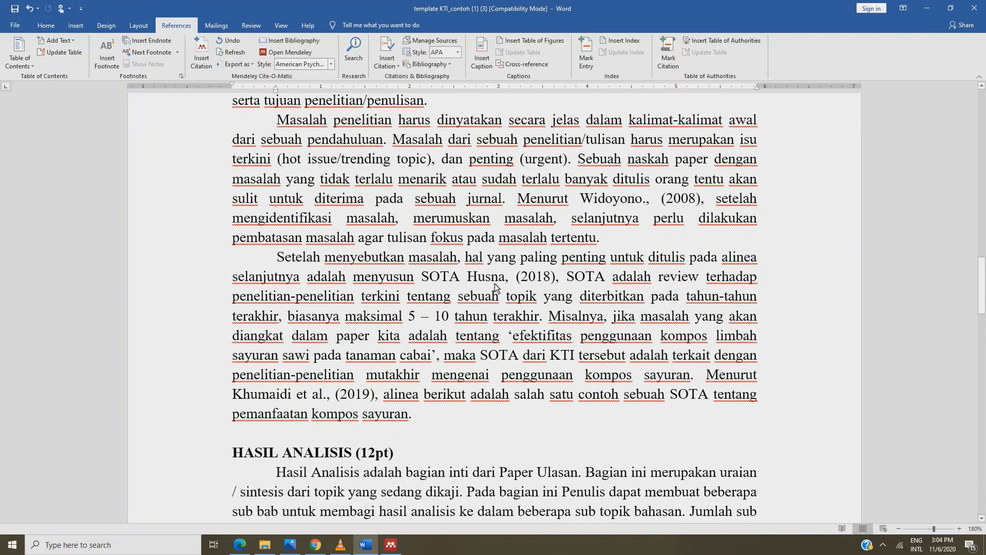
scroll(289, 395, "down", 20)
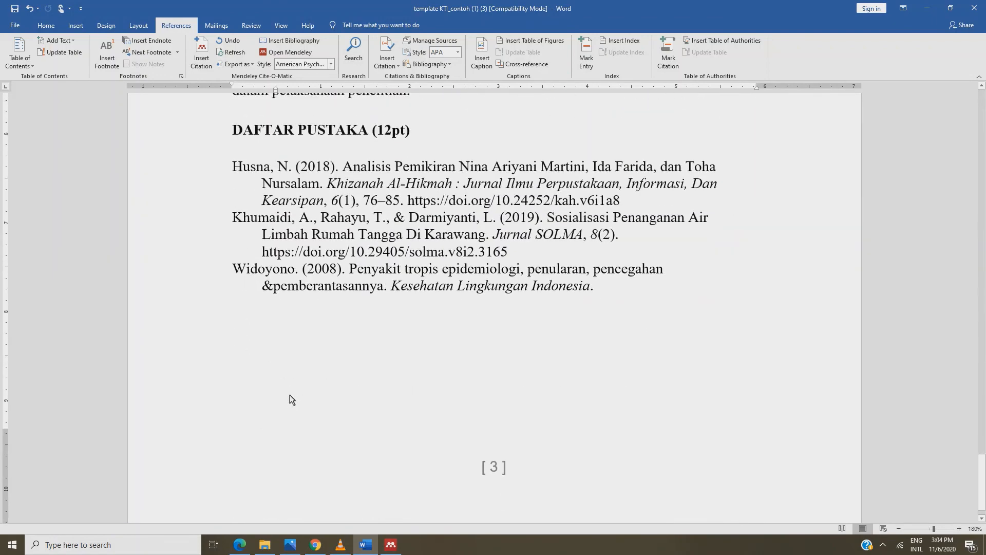
scroll(290, 396, "up", 1)
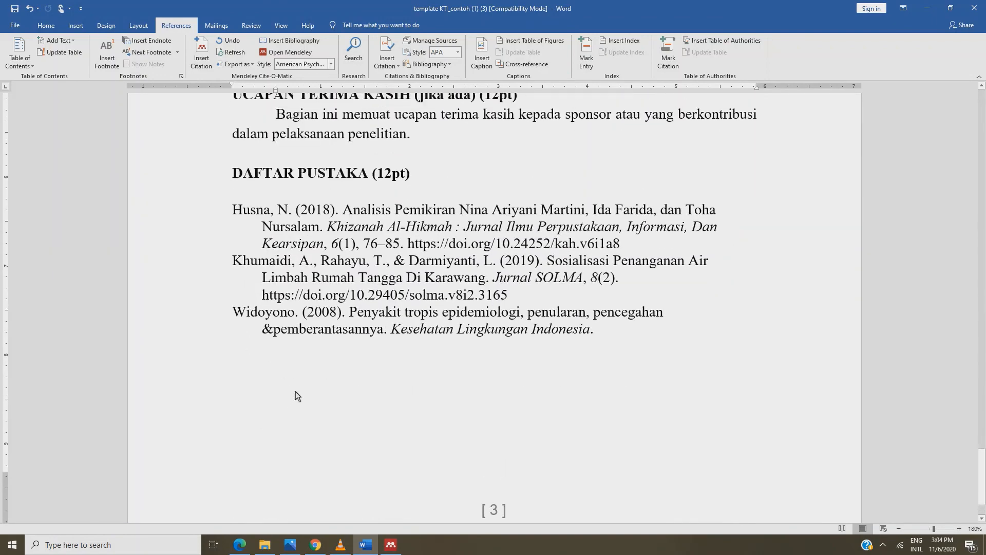
scroll(309, 386, "up", 2)
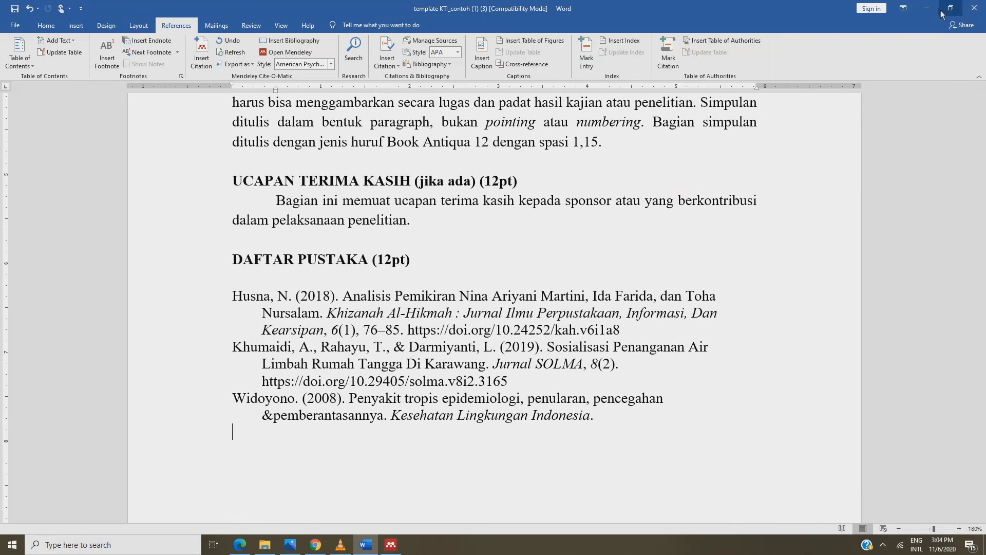
Minimize Word and sign out of Mendeley Desktop via File > Sign Out
left_click(926, 9)
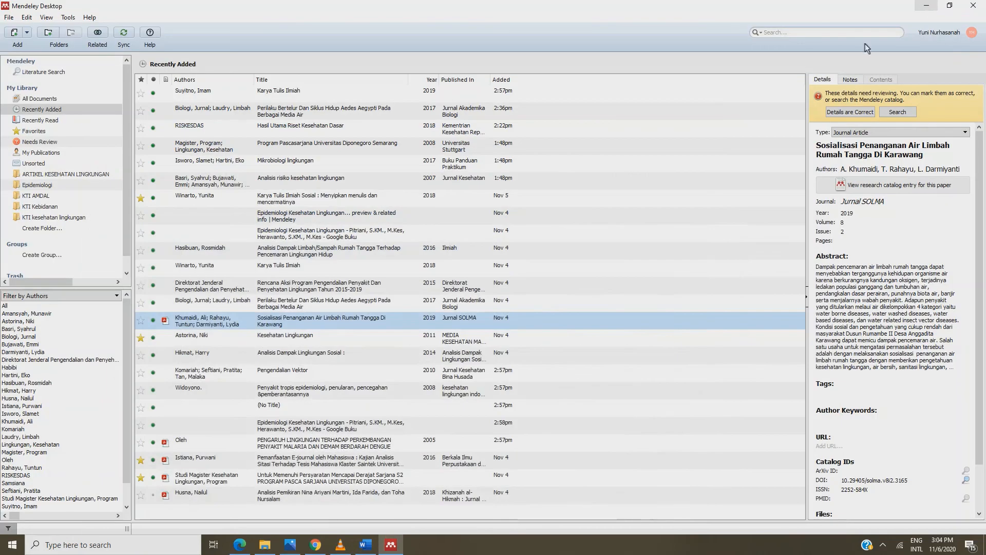
left_click(11, 19)
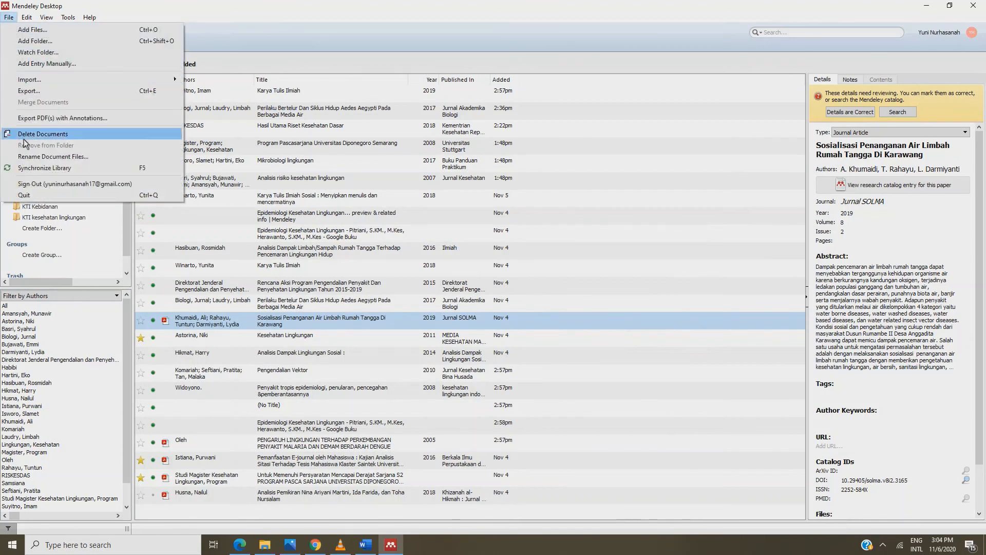
left_click(29, 183)
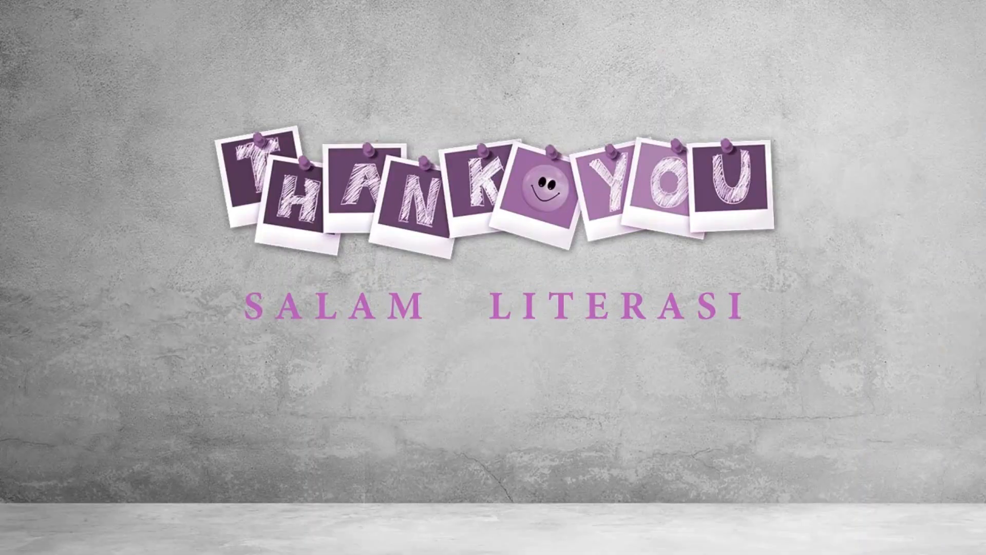